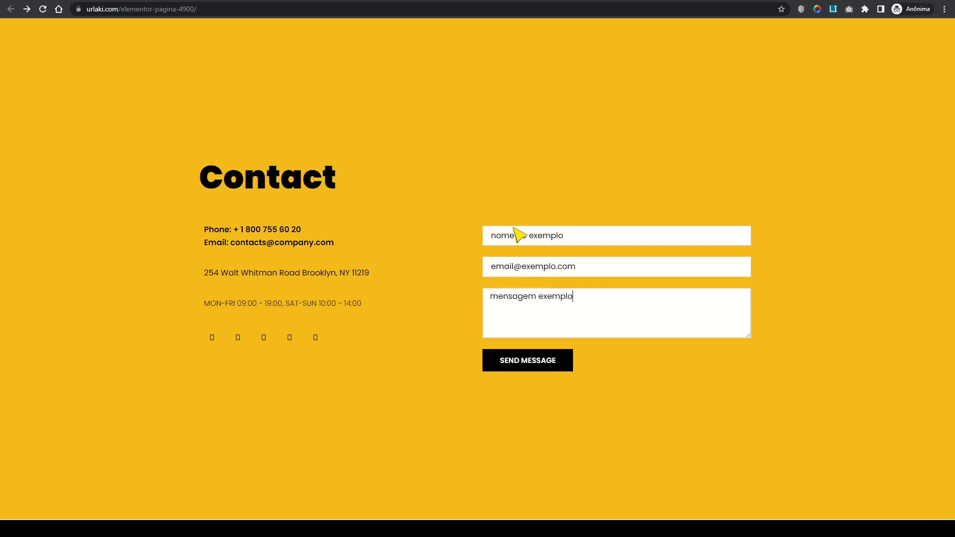
- Submit the filled contact form and check the submitted name in the thank-you message against the form page
left_click(542, 371)
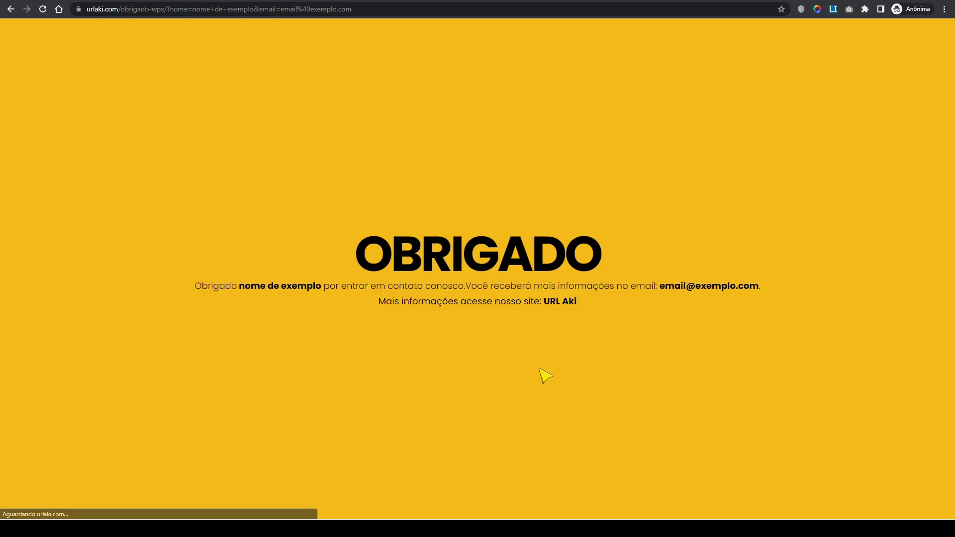
left_click_drag(356, 253, 602, 251)
left_click(542, 404)
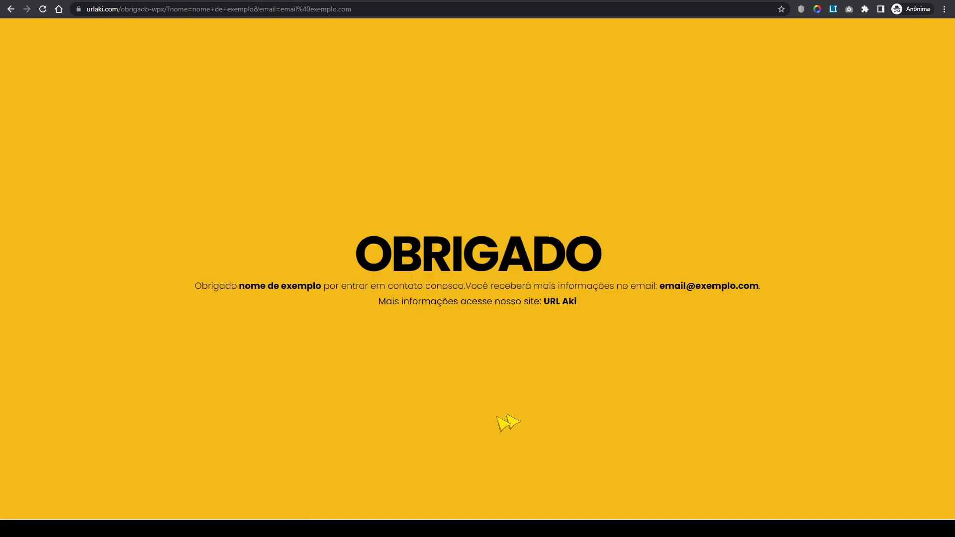
left_click_drag(236, 289, 316, 288)
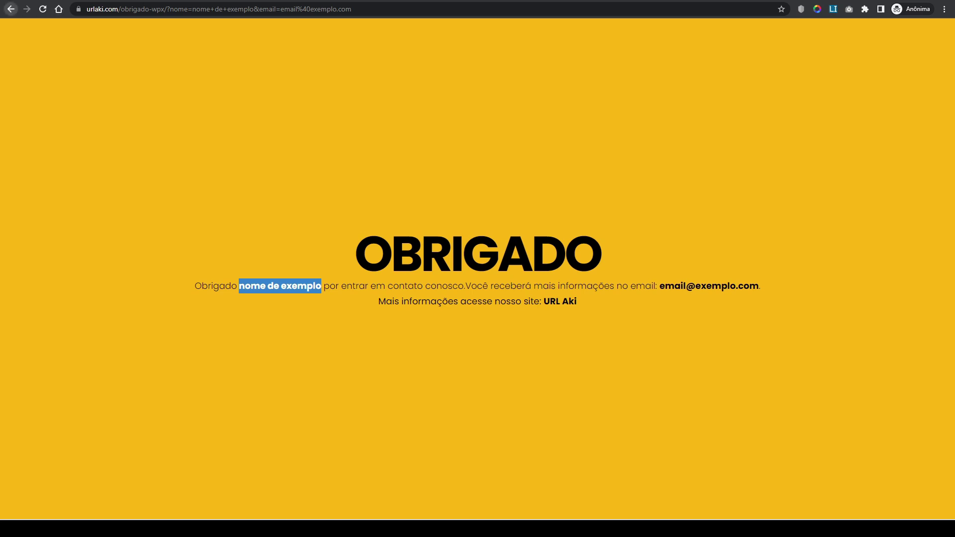
left_click(11, 9)
key("alt+Right")
left_click(343, 286)
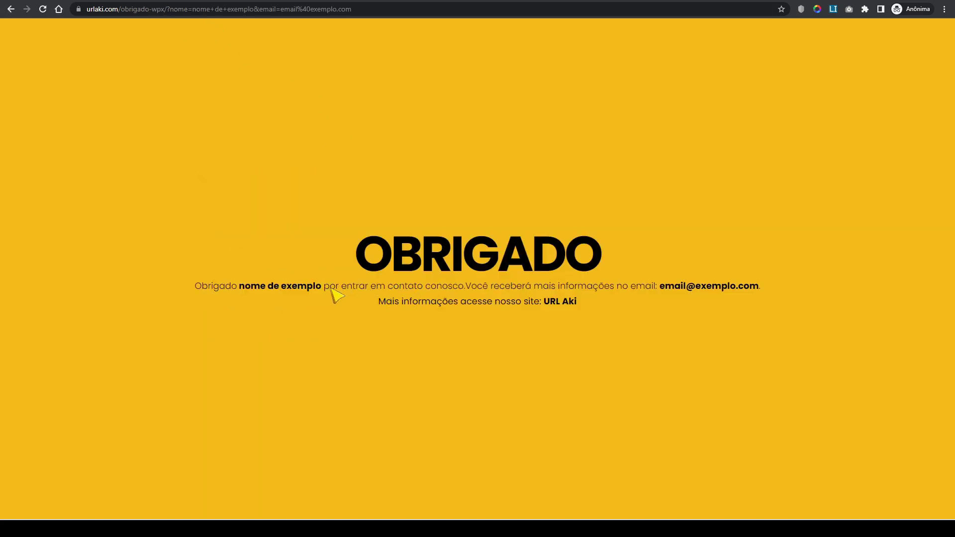
- Check the email sentence on the thank-you page, compare it with the form page, and test the URL Aki link
left_click_drag(485, 290, 644, 320)
left_click(646, 321)
key("alt+Left")
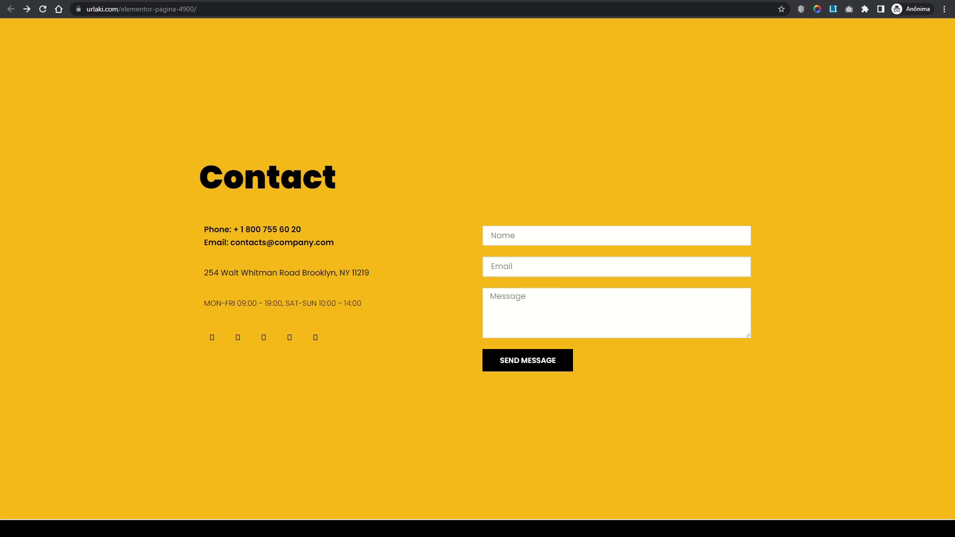
key("alt+Right")
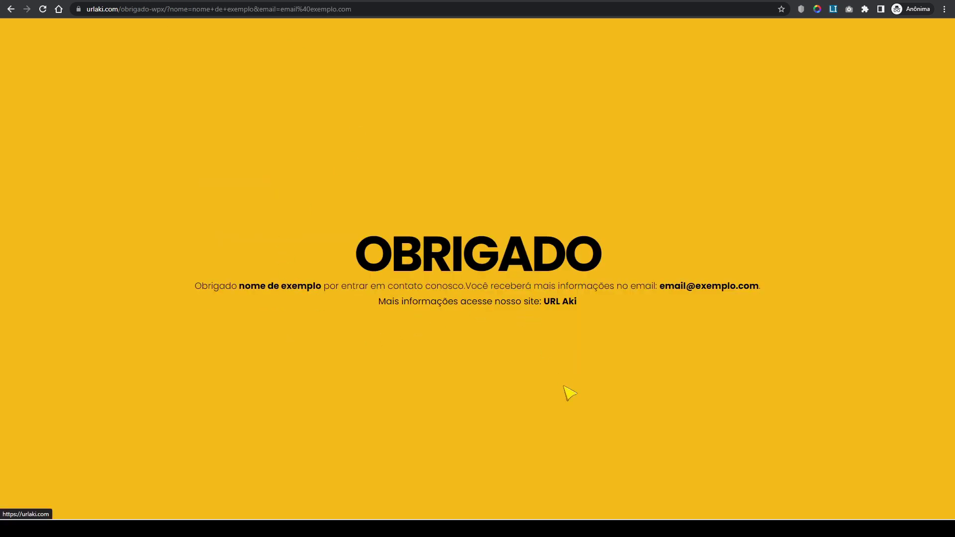
left_click(563, 303)
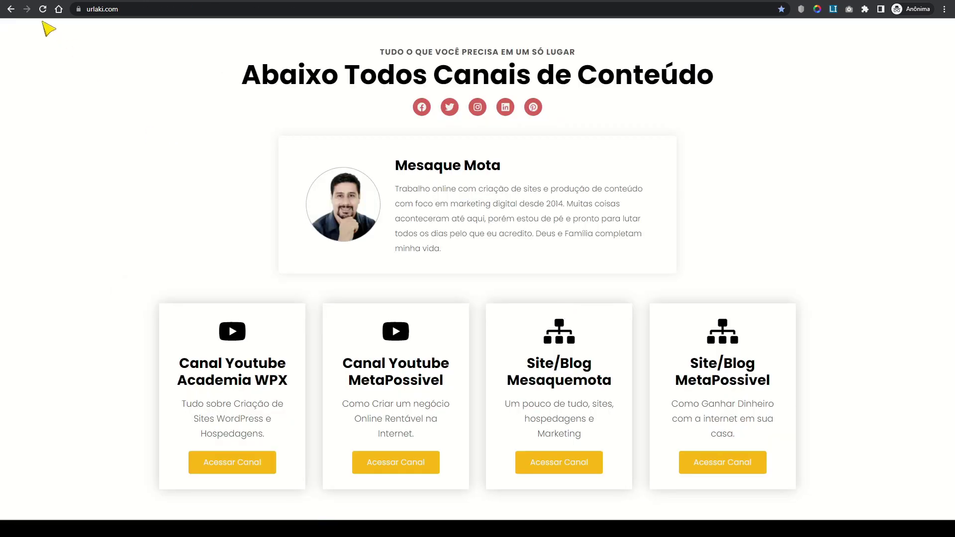
left_click(10, 9)
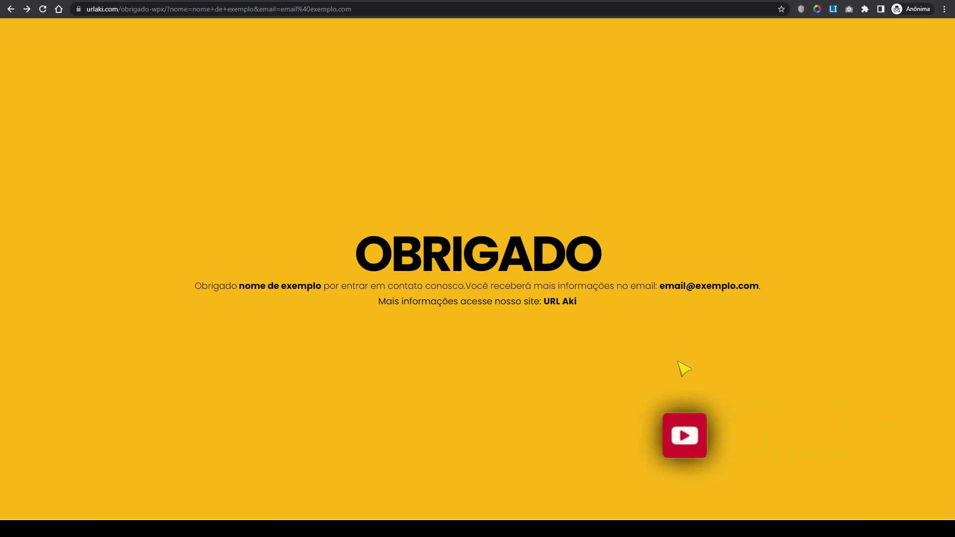
- Switch to the Elementor editor and create a new page by searching the explorer for "novo"
key("alt+Tab")
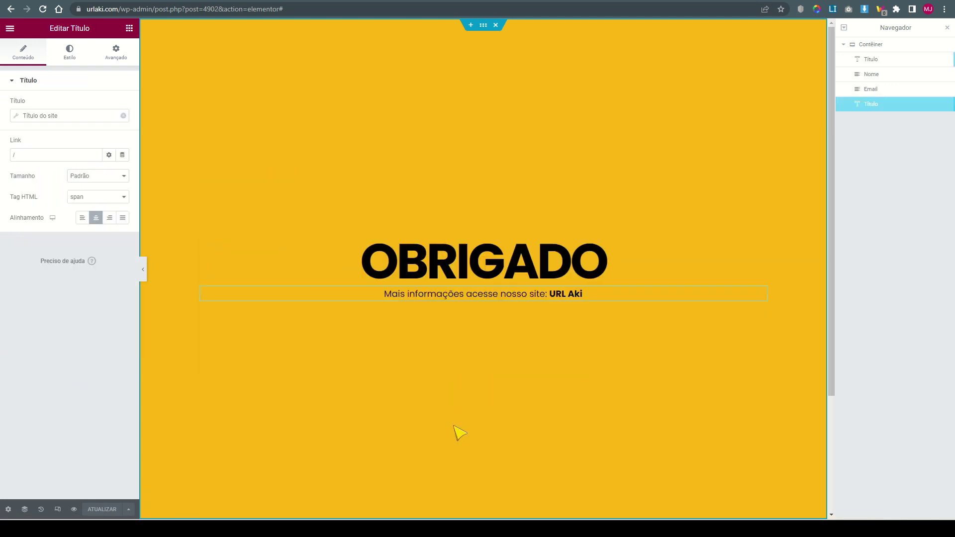
key("ctrl+e")
type("das")
key("BackSpace")
key("BackSpace")
key("BackSpace")
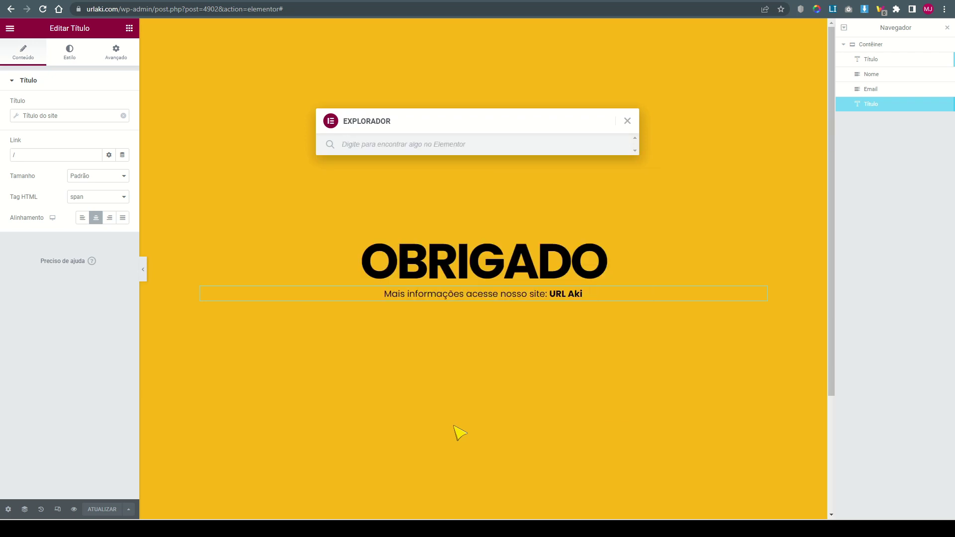
type("novo")
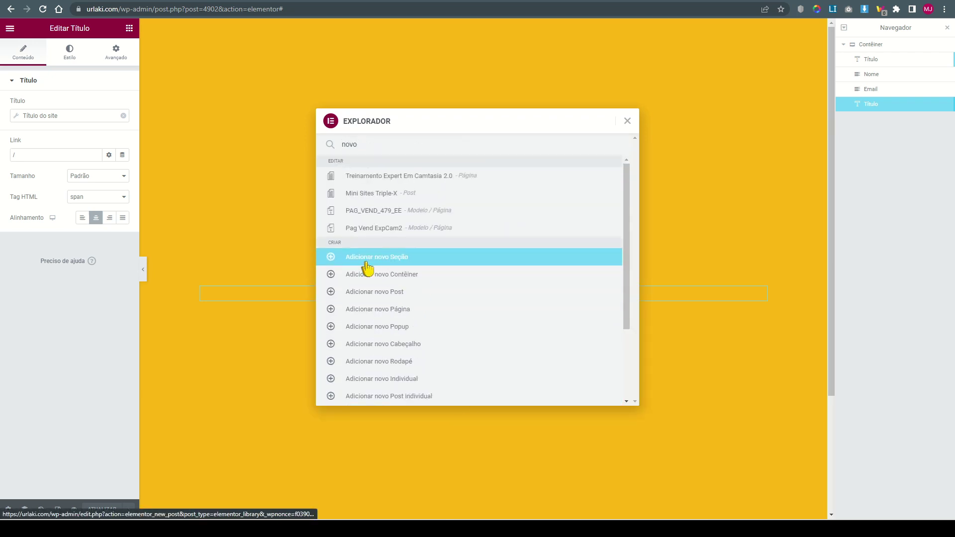
left_click(399, 315)
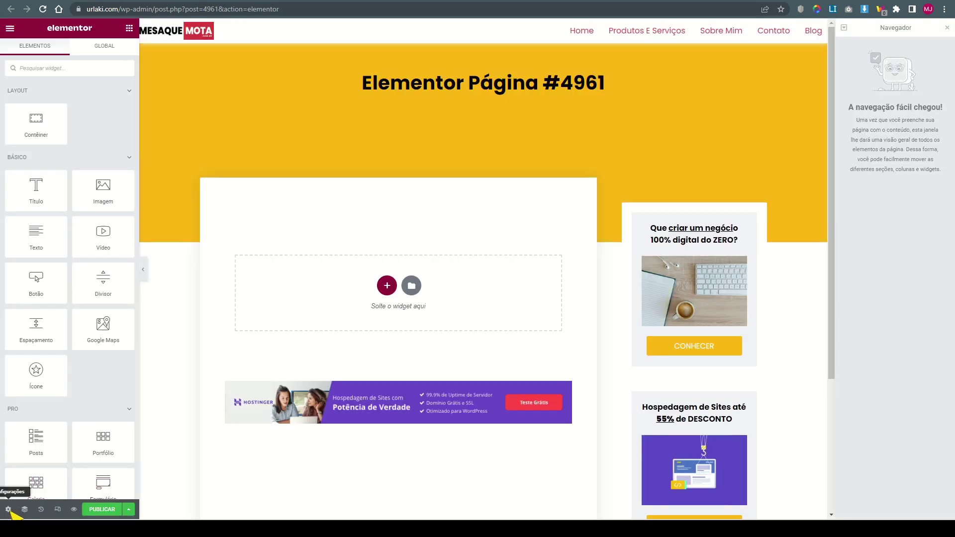
- Set the new page's layout to Elementor canvas
left_click(9, 510)
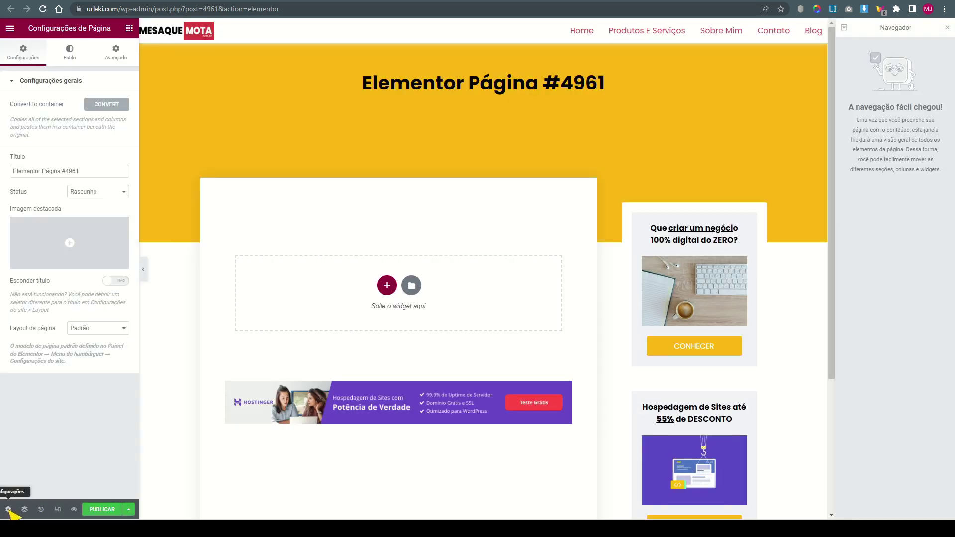
left_click(97, 328)
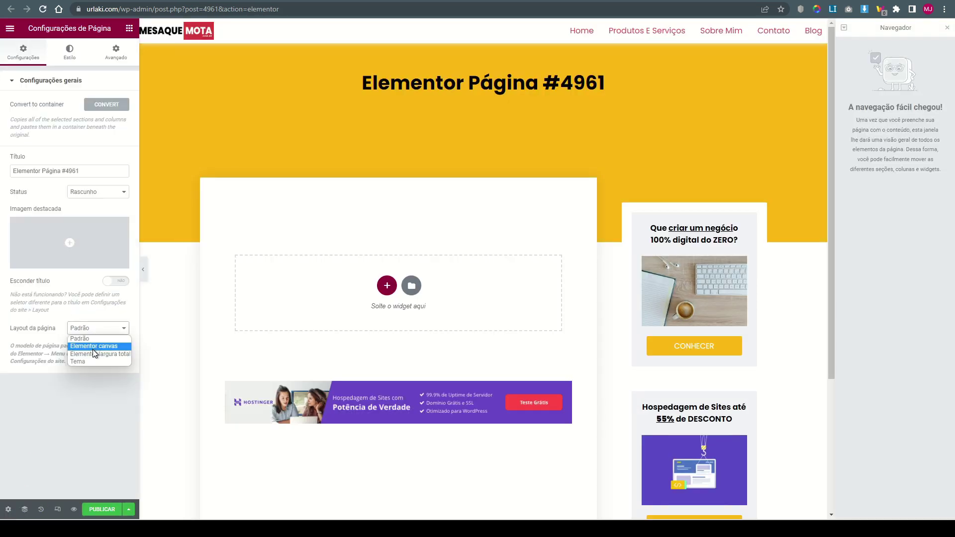
left_click(97, 347)
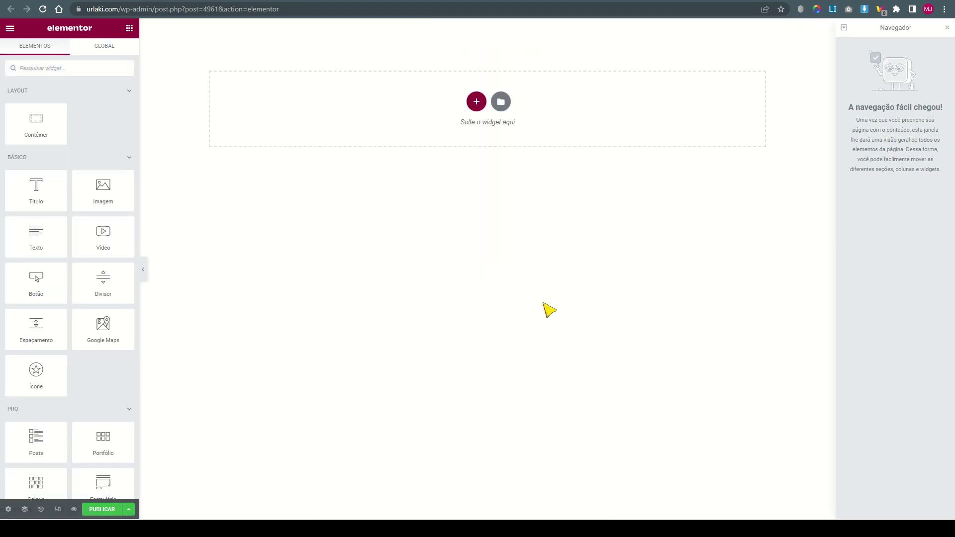
- Replace the default page title in the page settings and publish the page
left_click(8, 510)
left_click_drag(99, 172, 3, 169)
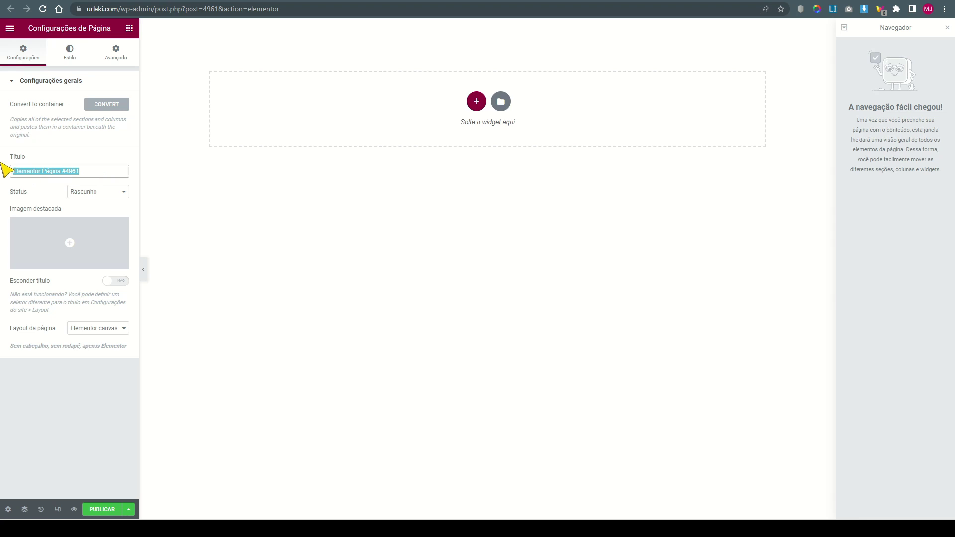
key("BackSpace")
key("ctrl+a")
left_click(113, 509)
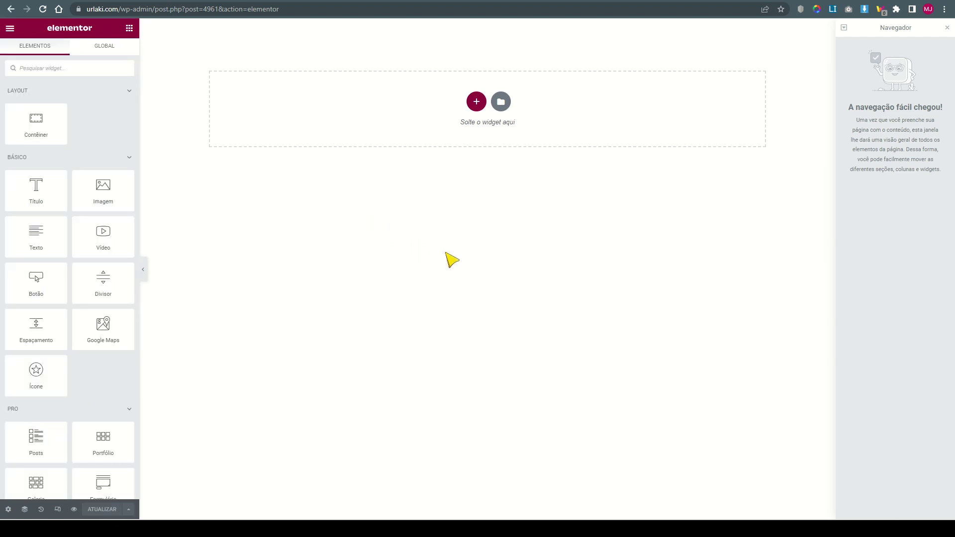
- Filter the library's blocks to the contact category and insert the light grey two-column Contacts block with a form
left_click(501, 102)
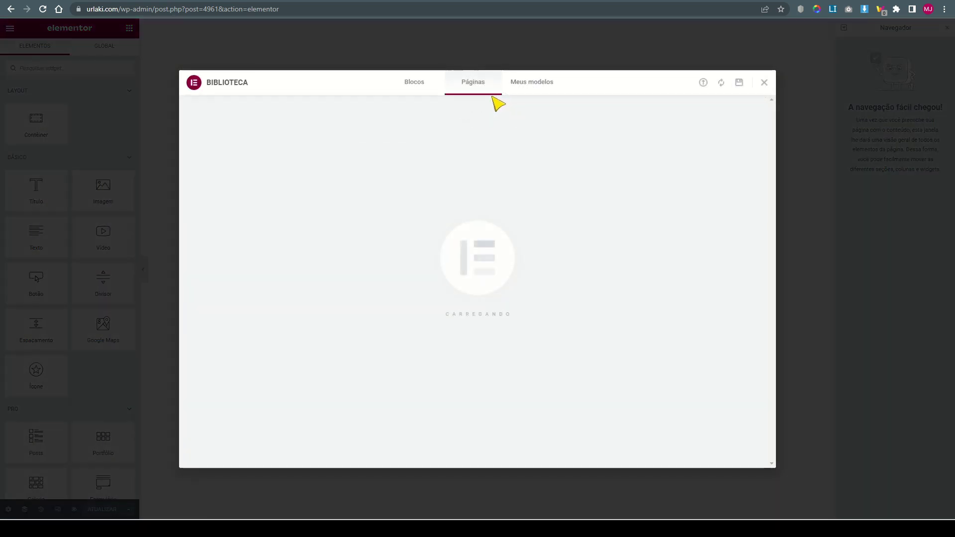
left_click(420, 87)
left_click(231, 115)
type("con")
left_click(233, 144)
scroll(562, 262, "down", 3)
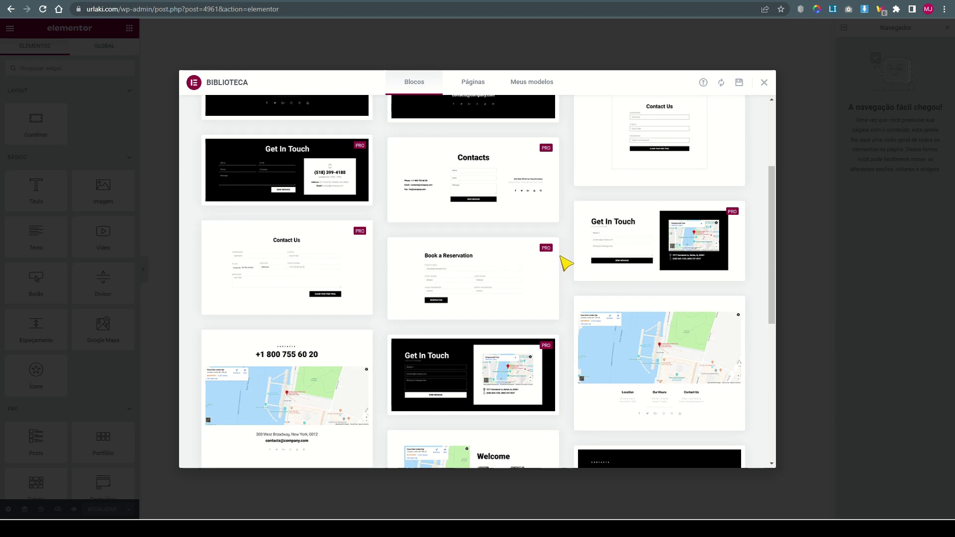
scroll(562, 264, "down", 6)
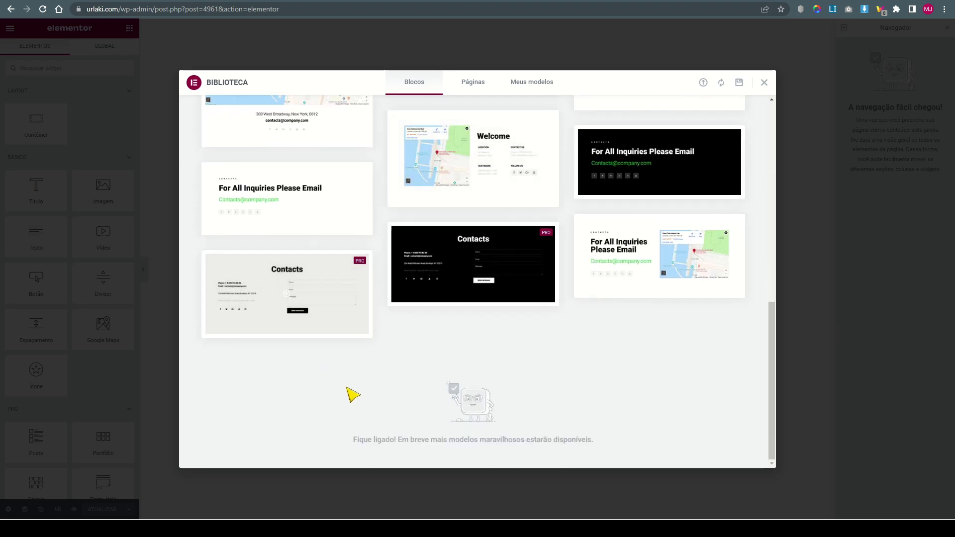
left_click(235, 337)
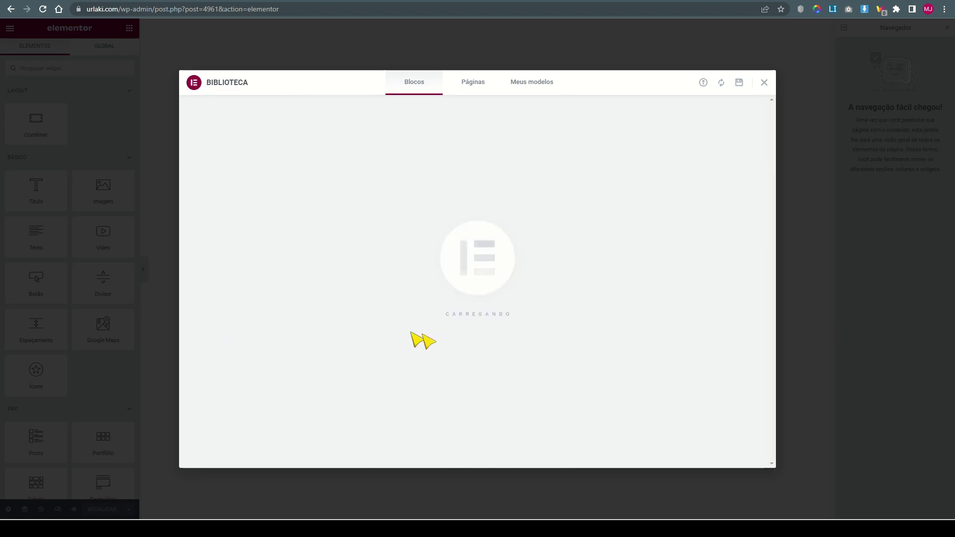
- Give the contact section a classic background in the global color Acento
right_click(488, 25)
left_click(506, 33)
left_click(70, 54)
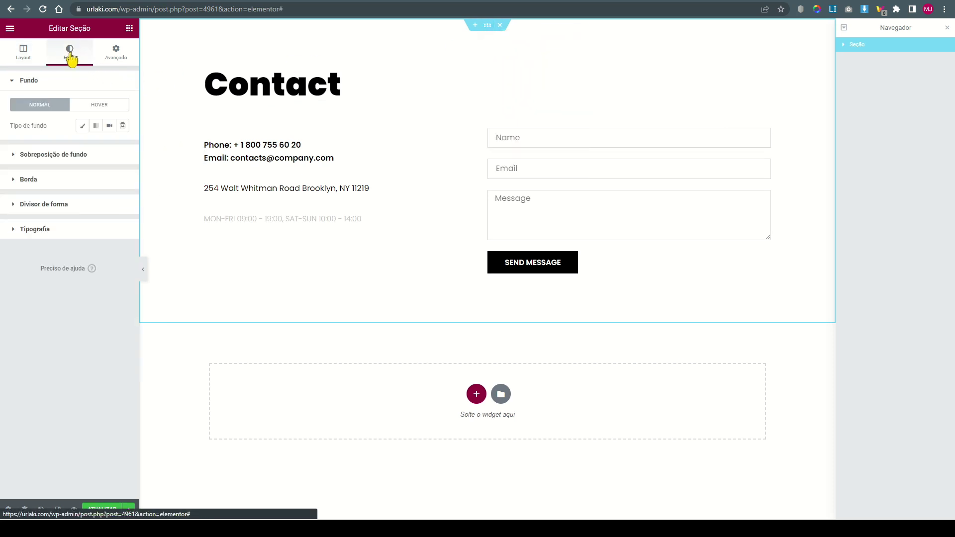
left_click(83, 125)
left_click(110, 147)
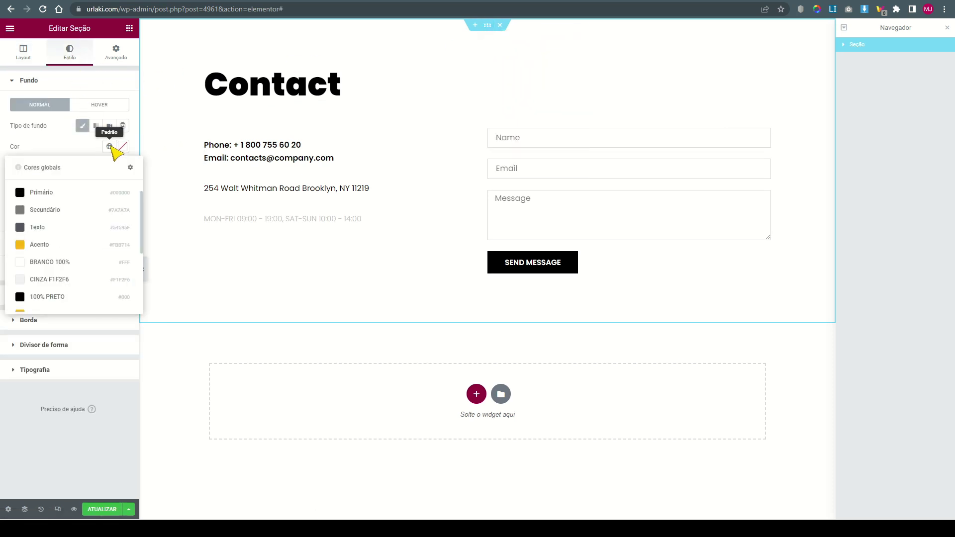
left_click(50, 244)
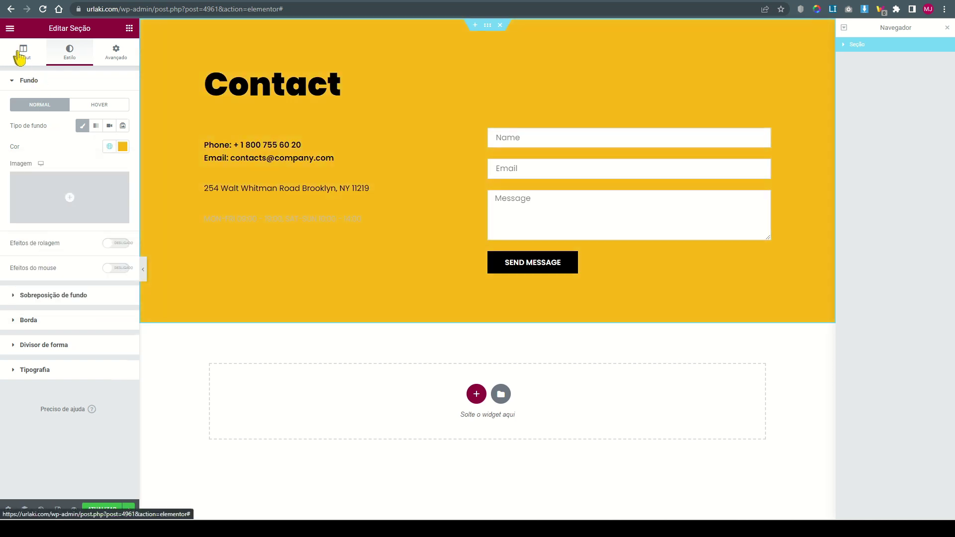
- Set the contact section's minimum height to 100 VH and clear its padding
left_click(22, 52)
left_click(98, 233)
left_click(109, 265)
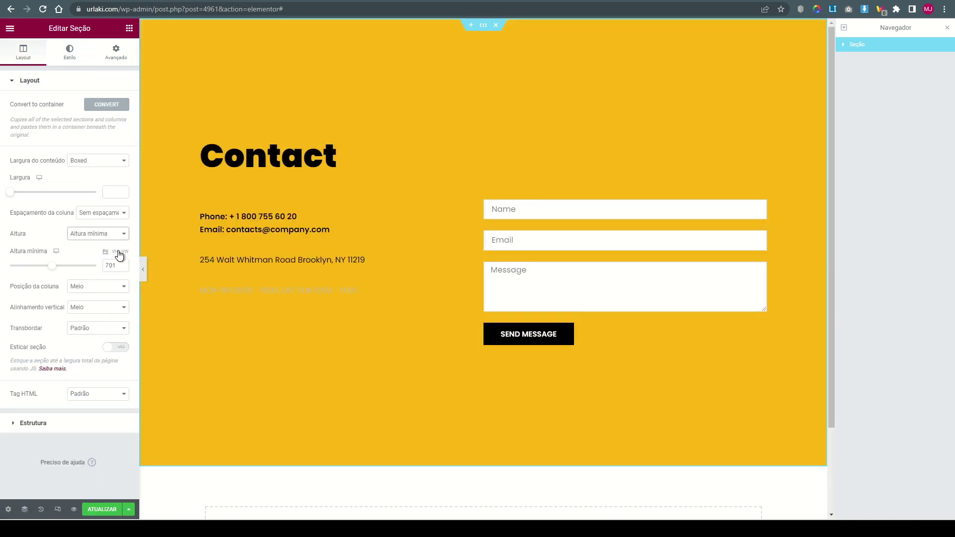
left_click(115, 251)
double_click(109, 265)
type("100")
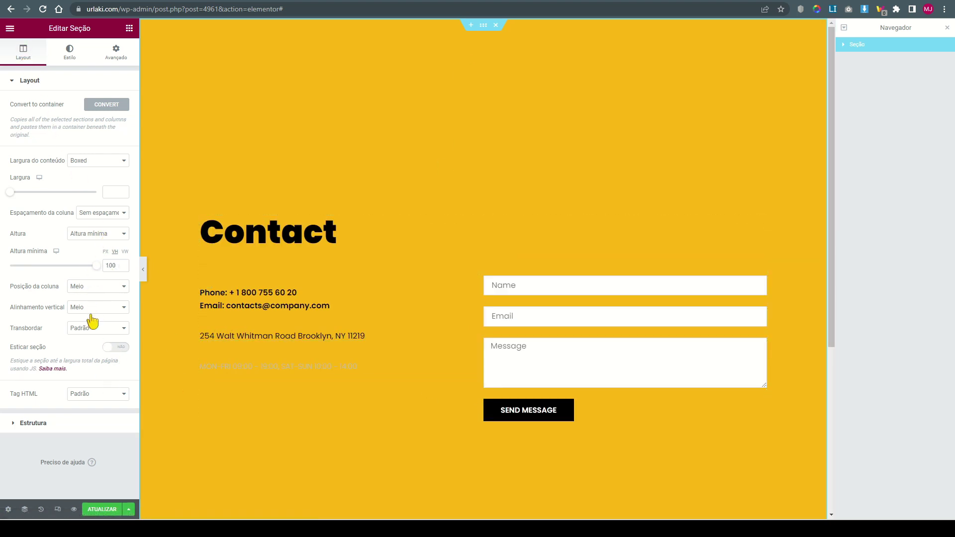
left_click(113, 59)
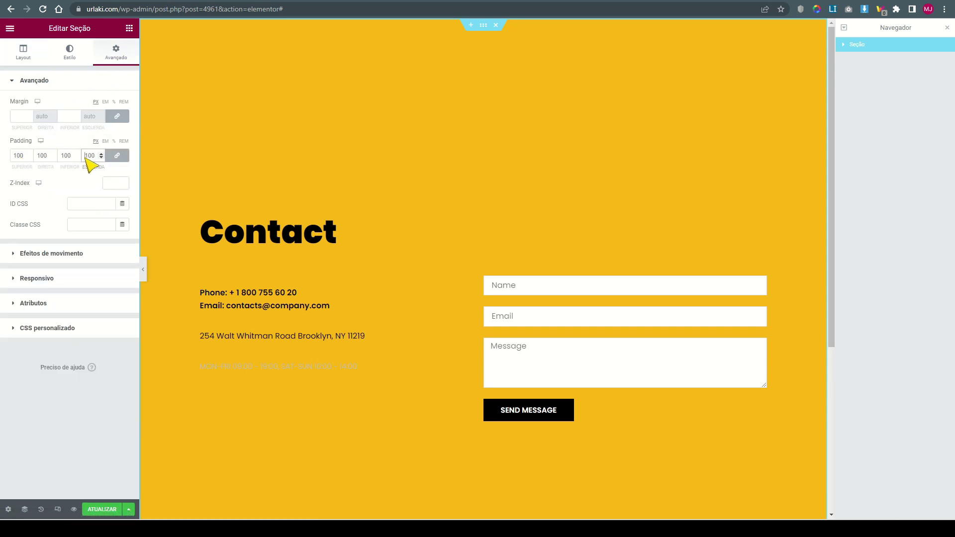
- Change the opening-hours heading's text to the global black color and update the page
left_click(257, 318)
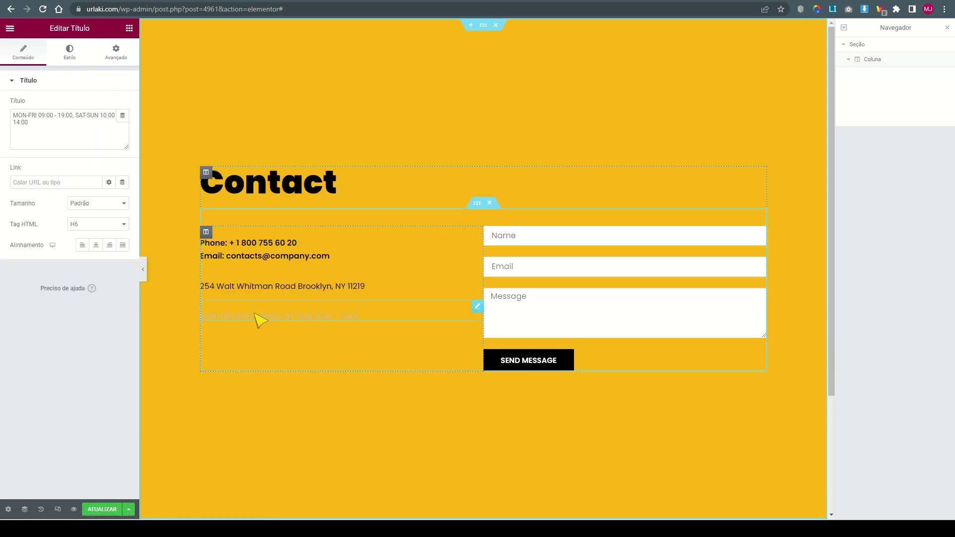
left_click(69, 56)
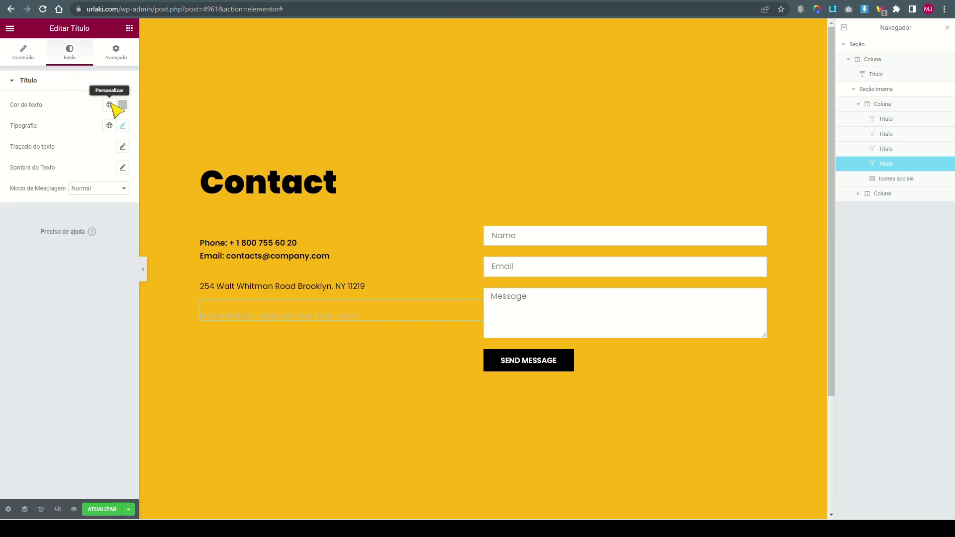
left_click(109, 104)
left_click(74, 158)
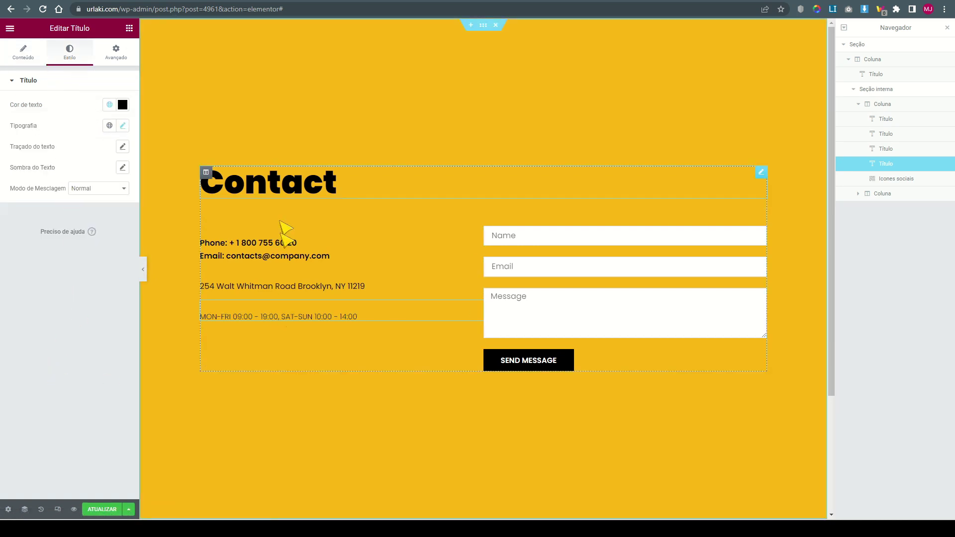
left_click(97, 510)
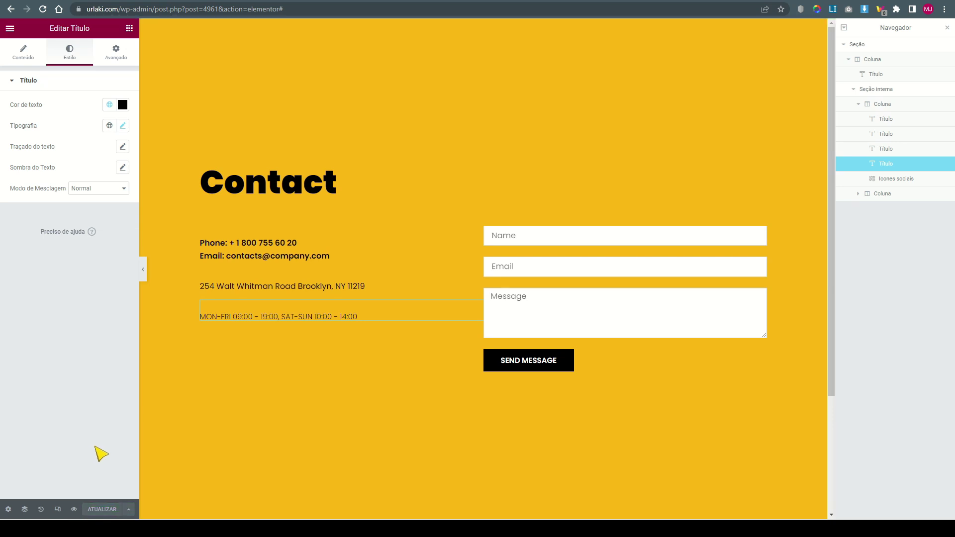
- Create another new page with the Elementor canvas layout and the title "obrigado-wpx"
key("ctrl+e")
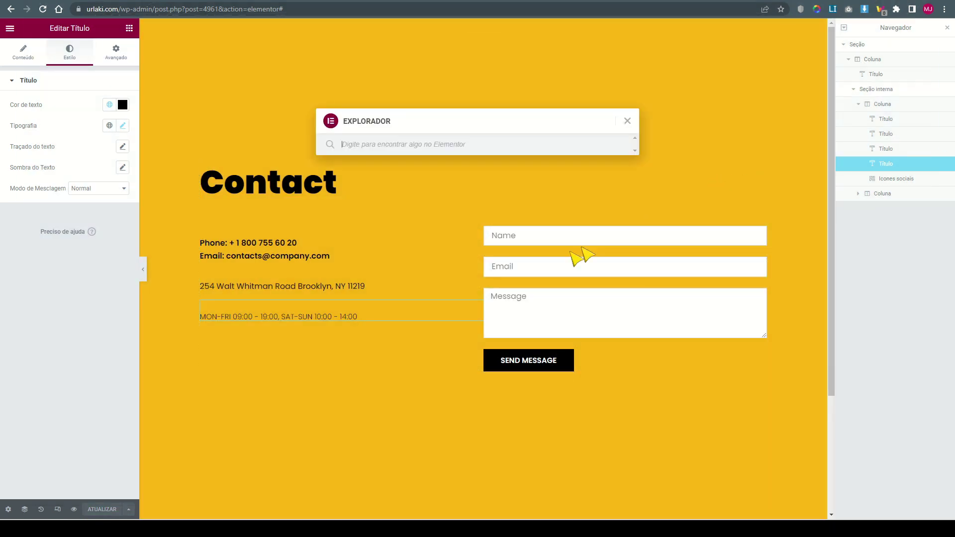
type("novo")
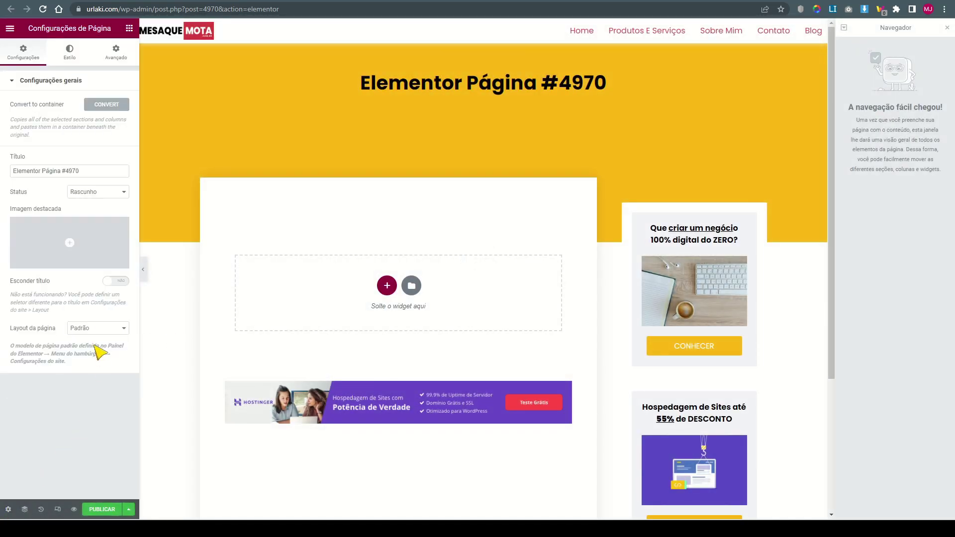
left_click(94, 331)
left_click(101, 346)
left_click_drag(82, 171, 16, 179)
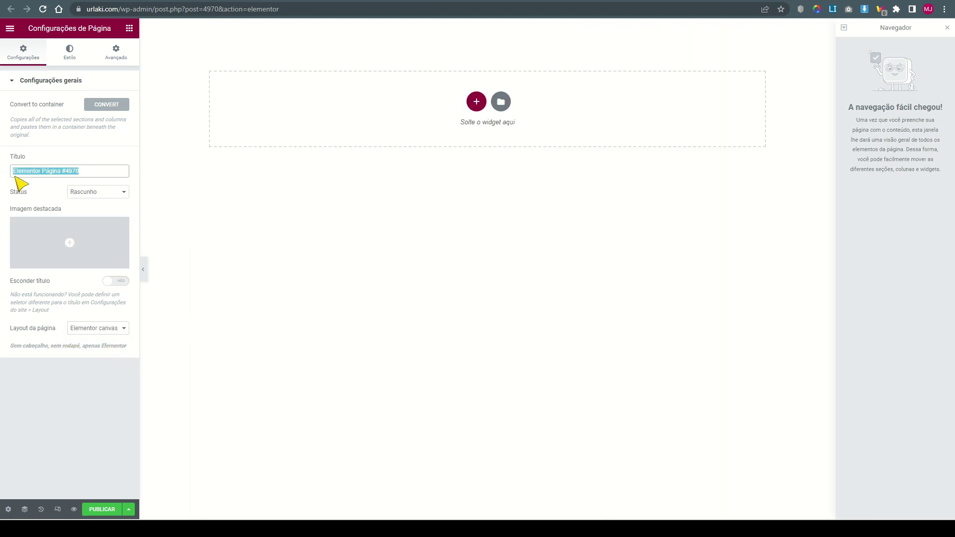
type("obrigado-wpx")
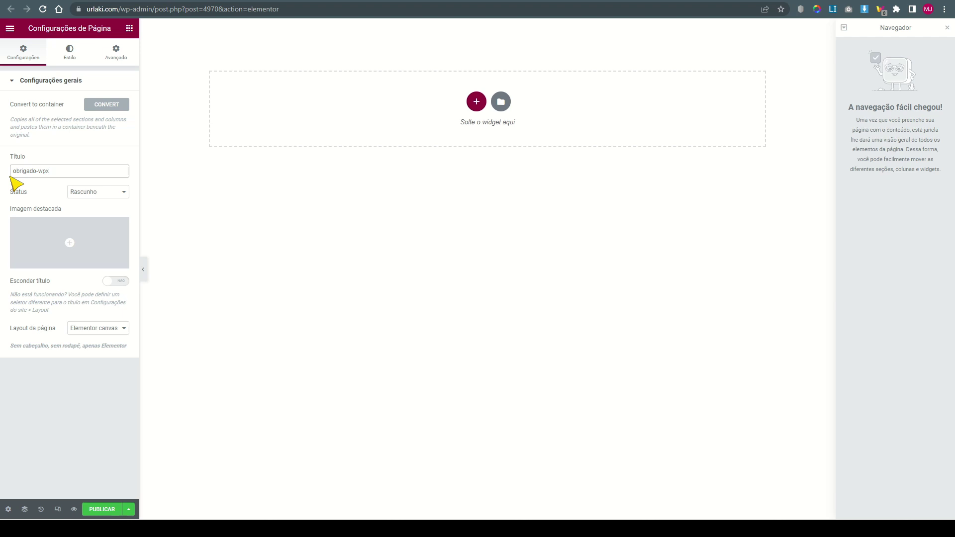
- Change the page title to "obrigado-wpx2" and publish the page
type("2")
left_click_drag(56, 172, 10, 170)
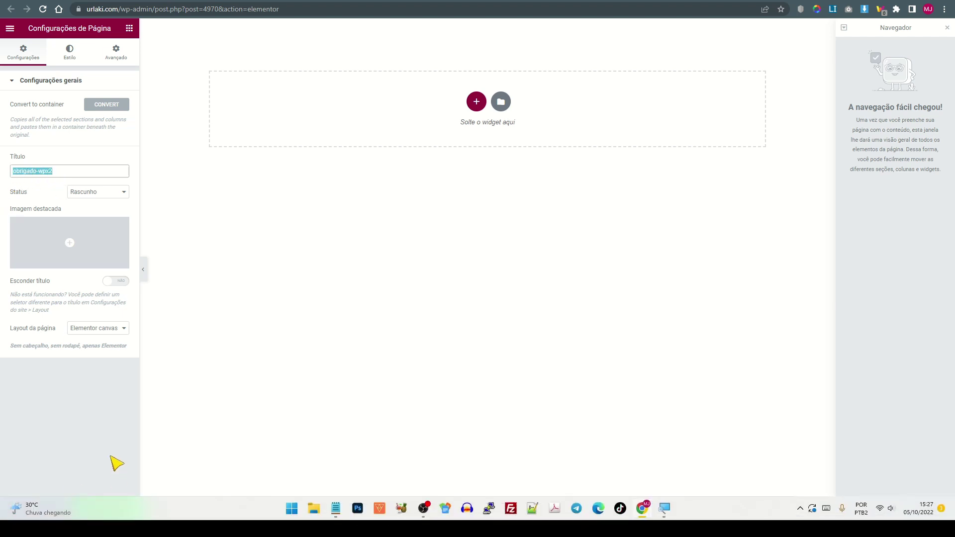
left_click(107, 507)
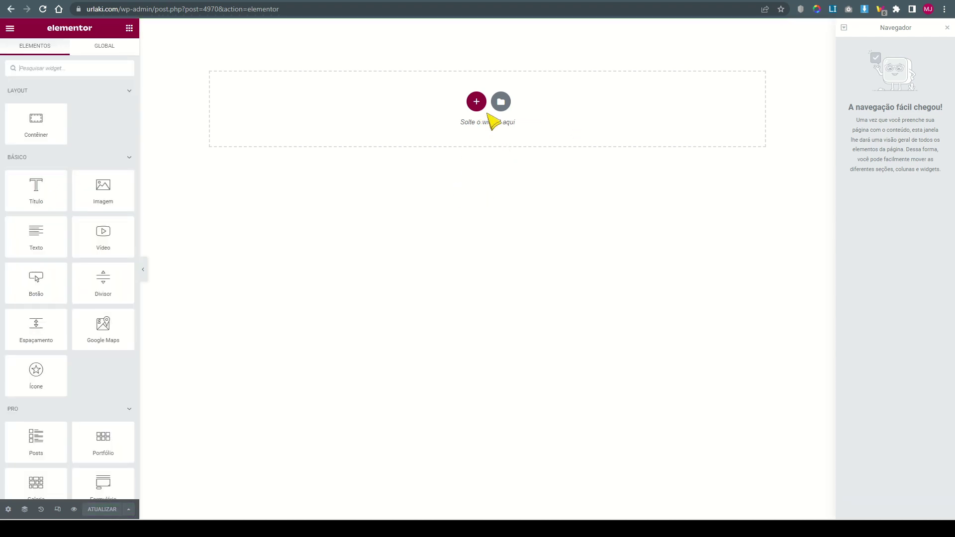
- Add a container to the empty page and set its minimum height to 100 VH
left_click(479, 102)
left_click(418, 128)
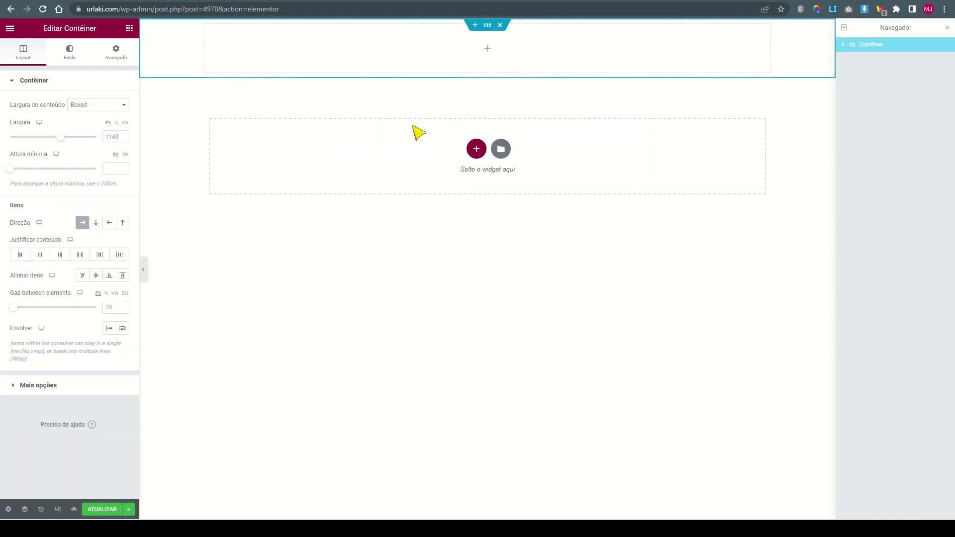
right_click(489, 29)
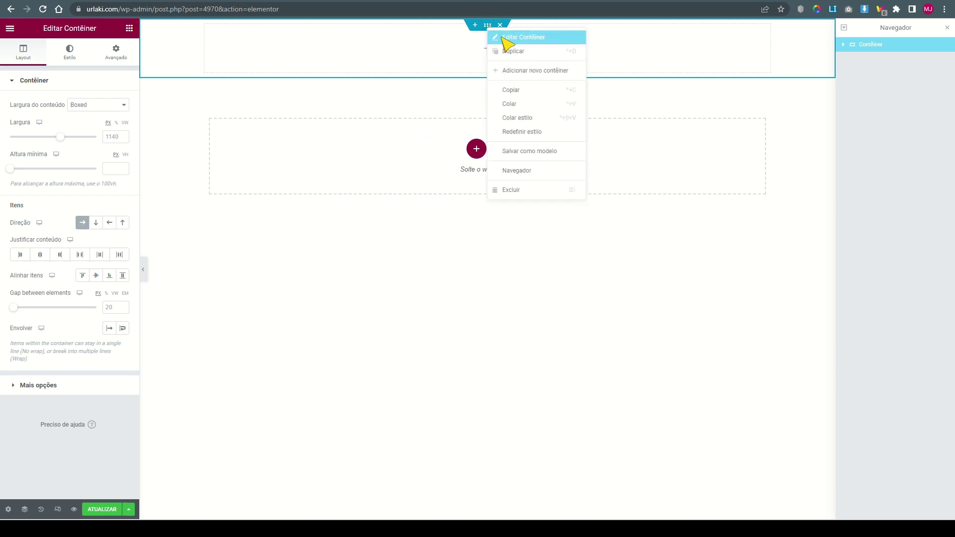
left_click(503, 37)
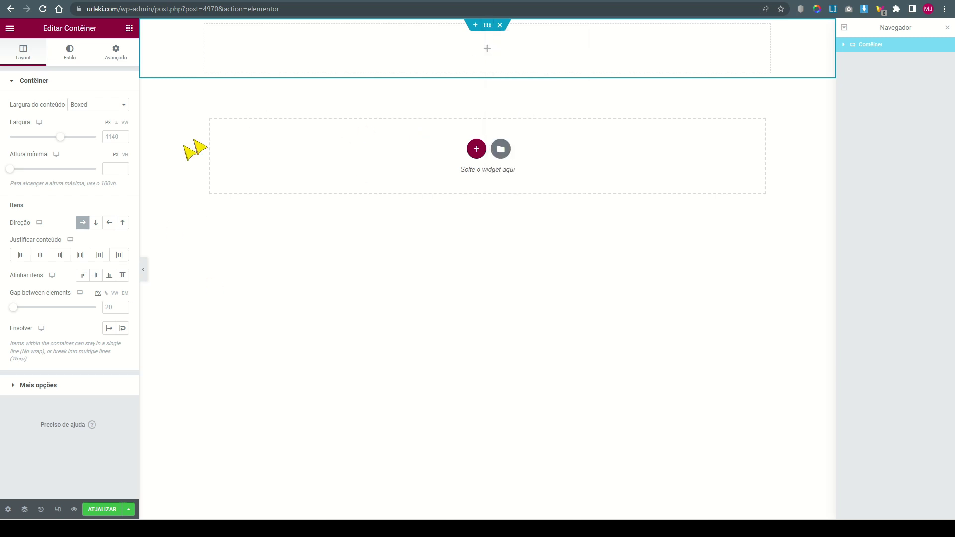
left_click(125, 155)
left_click(114, 169)
type("100")
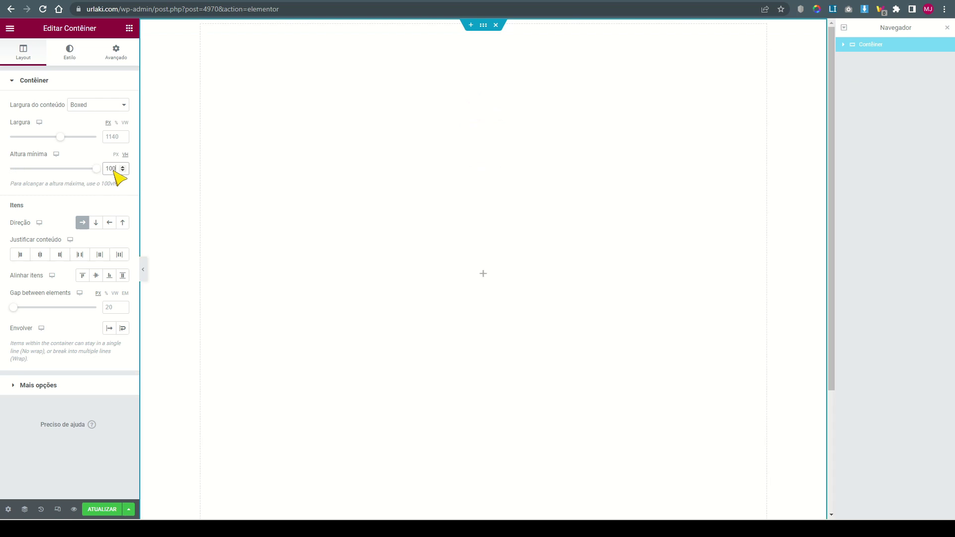
- Center the container's justification, items and content, with a 10 px gap between elements and wrapping enabled
left_click(39, 255)
left_click(96, 276)
left_click(112, 308)
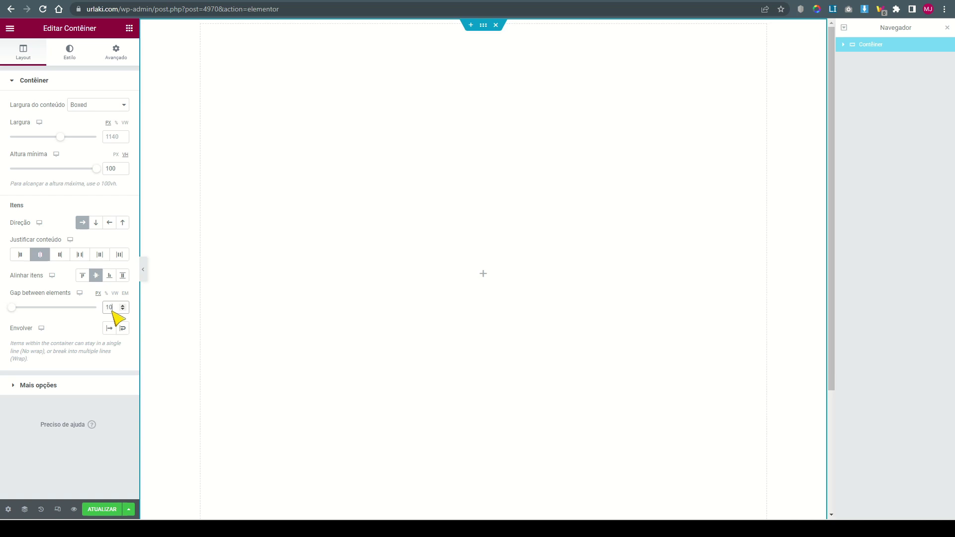
type("10")
left_click(122, 329)
left_click(113, 377)
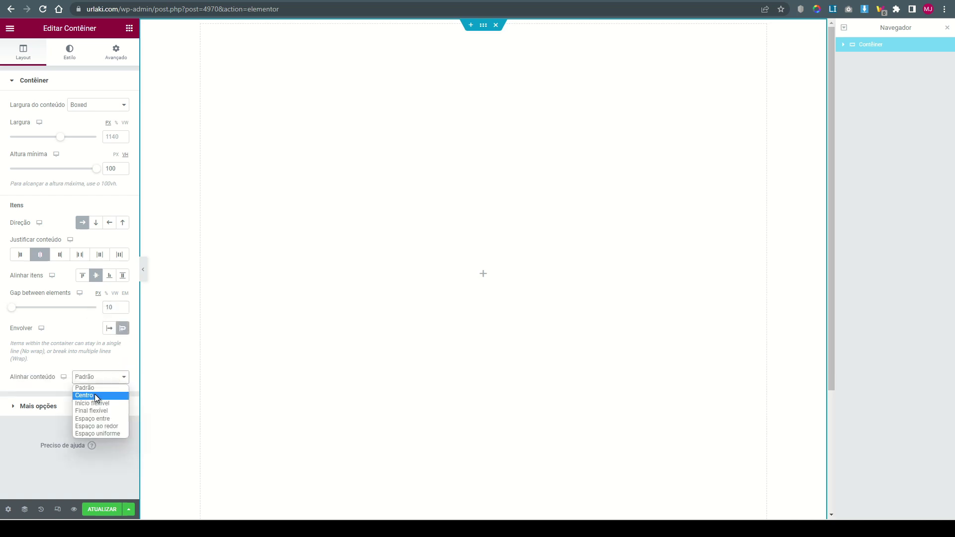
left_click(96, 396)
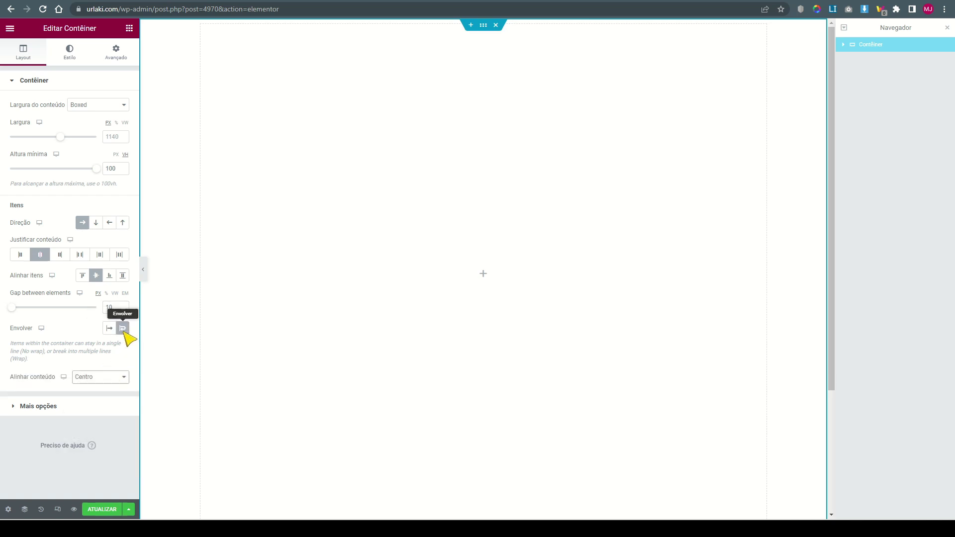
- Give the container a classic background in the global yellow color
left_click(69, 54)
left_click(83, 124)
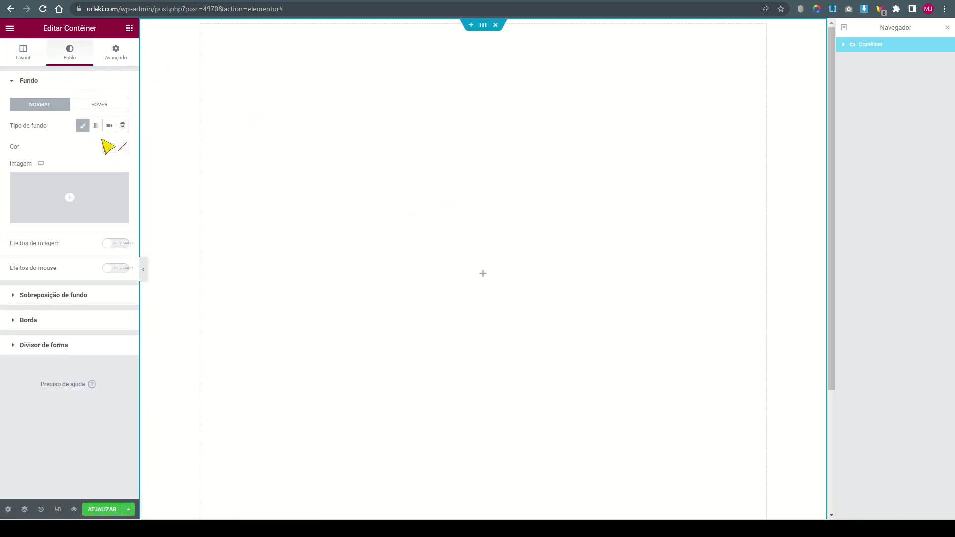
left_click(109, 147)
left_click(41, 245)
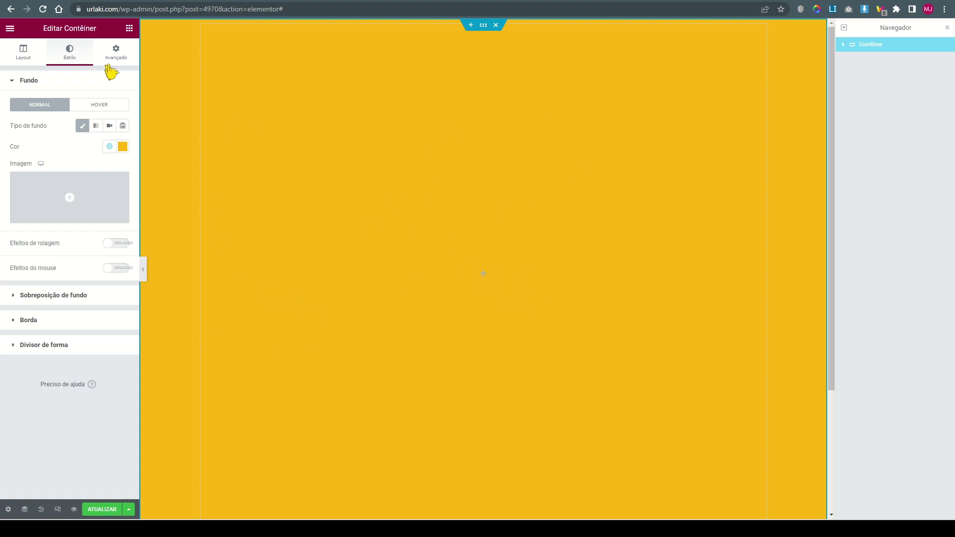
- Add a heading widget with the text "OBRIGADO" inside the container and set its HTML tag to H1
left_click(129, 28)
left_click_drag(37, 188, 493, 267)
triple_click(65, 123)
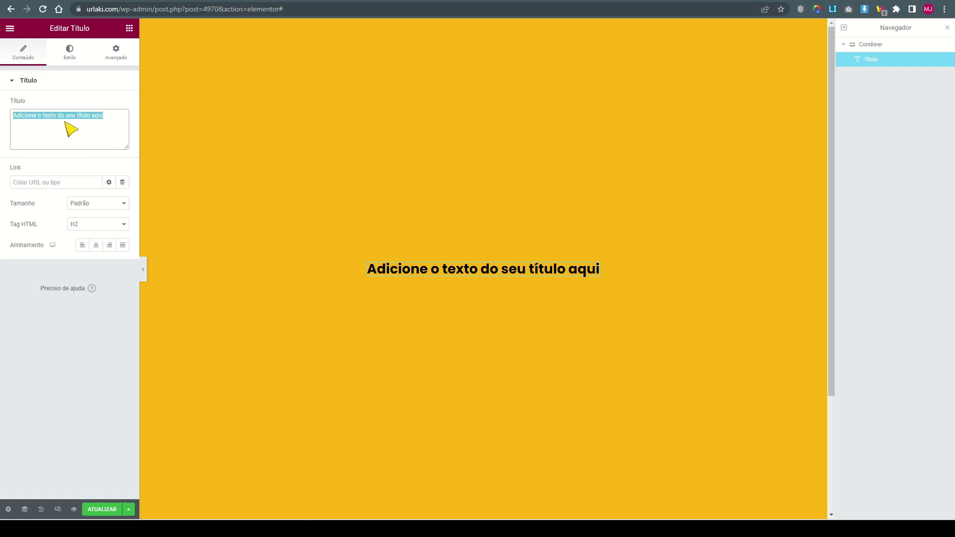
type("OBRIGADO")
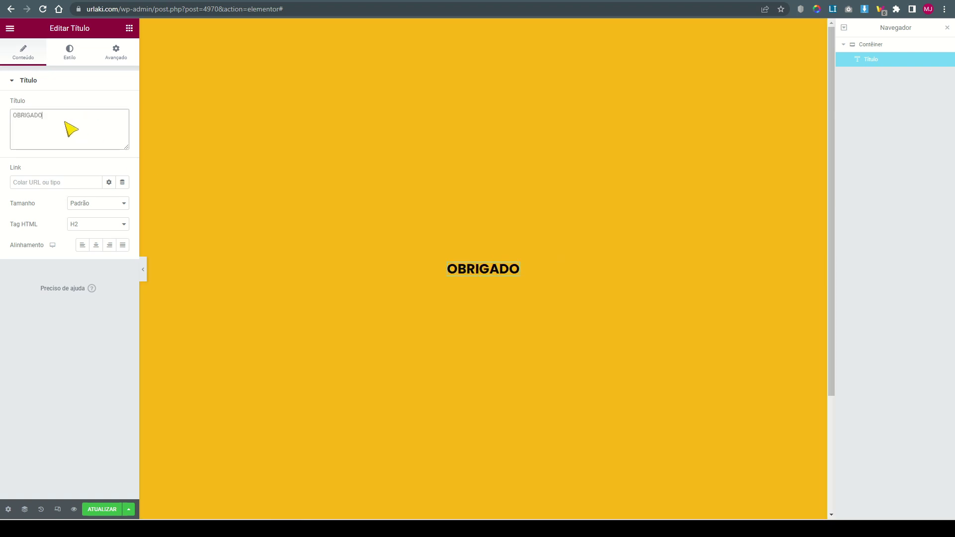
left_click(98, 225)
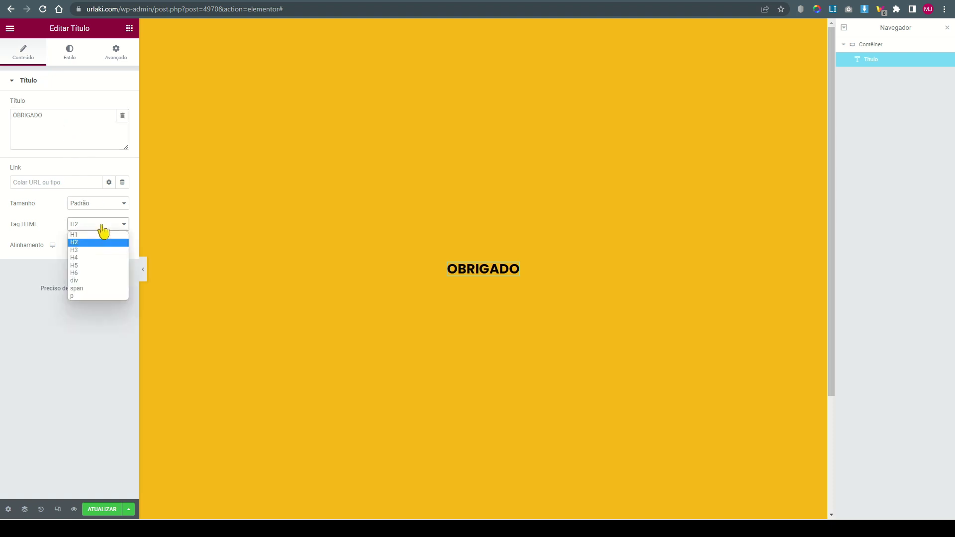
left_click(96, 238)
- Set the heading's typography to size 99 px with letter spacing -5, and update the page
left_click(92, 204)
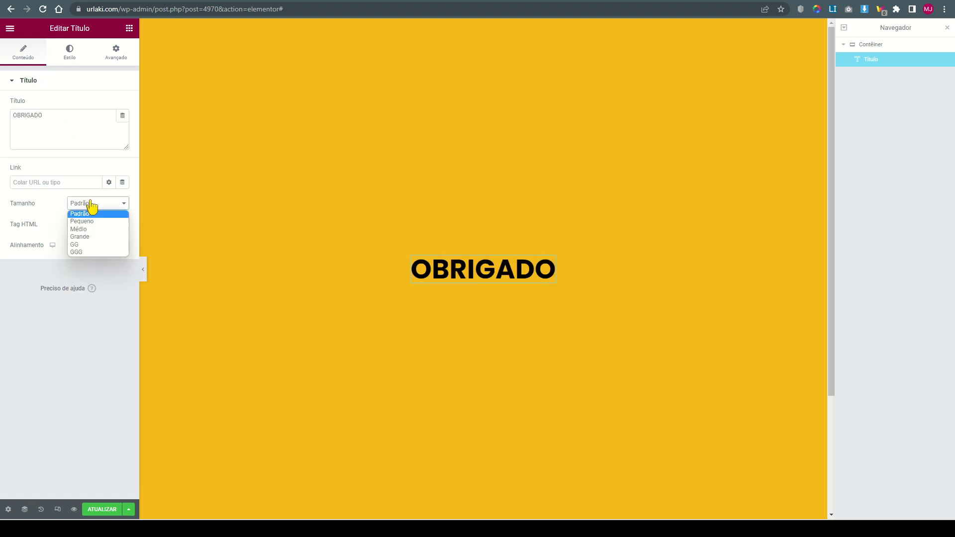
left_click(67, 48)
left_click(69, 49)
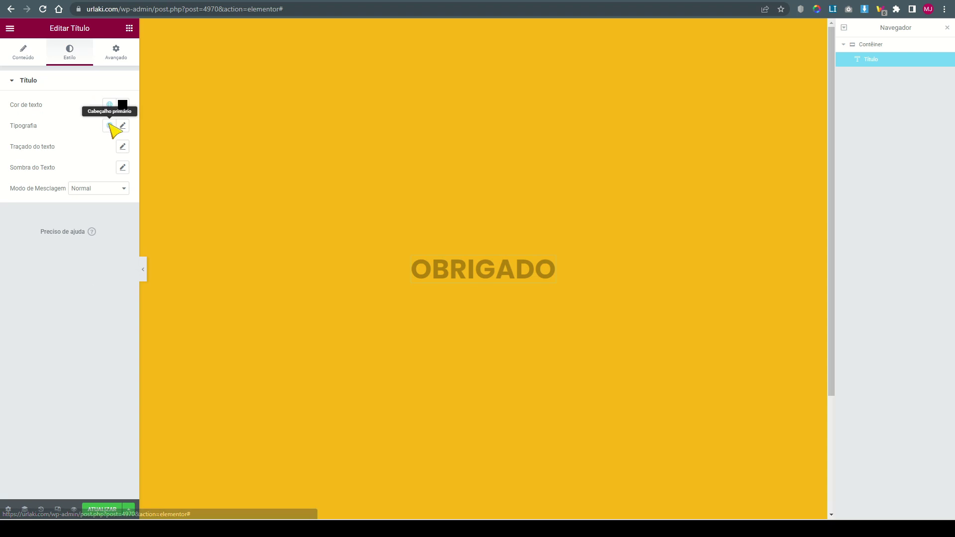
left_click(123, 126)
type("99")
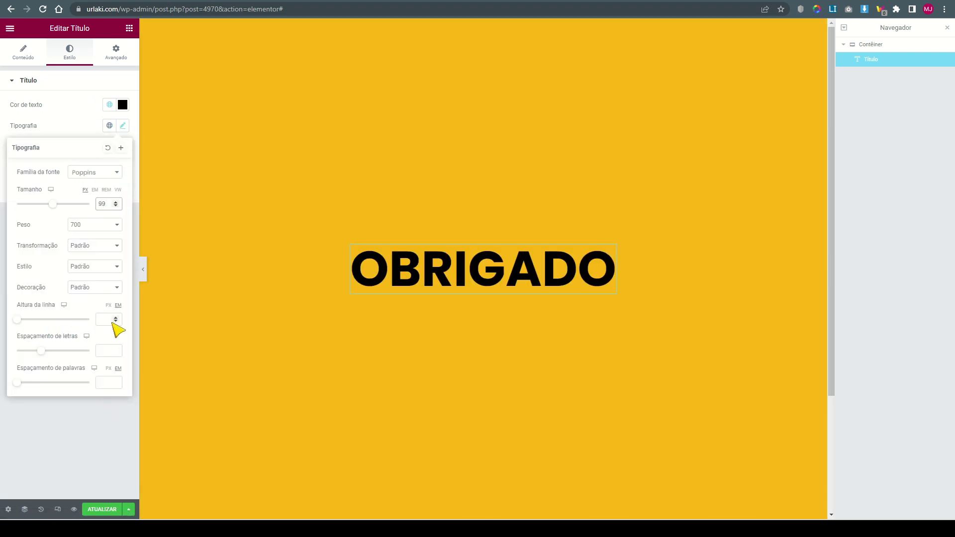
left_click(109, 353)
type("-")
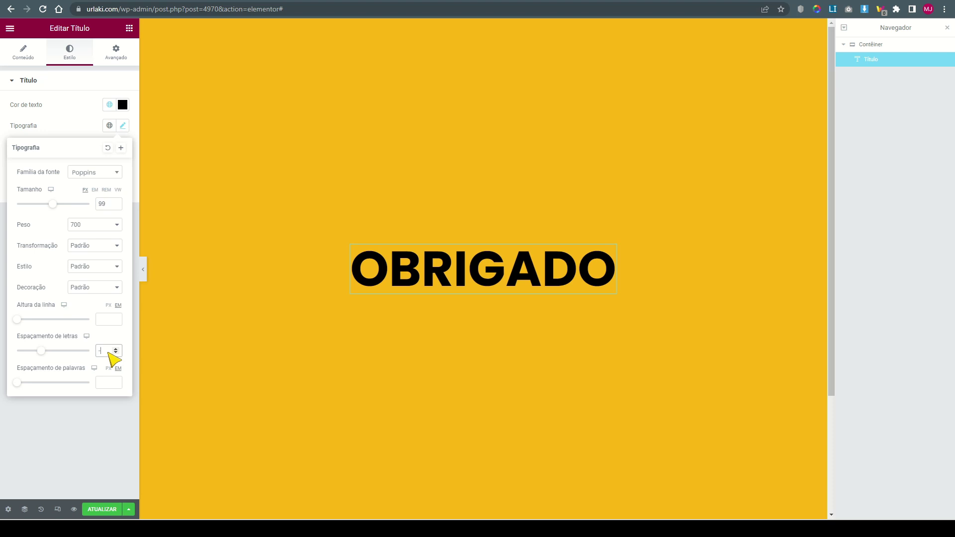
type("5")
left_click(104, 508)
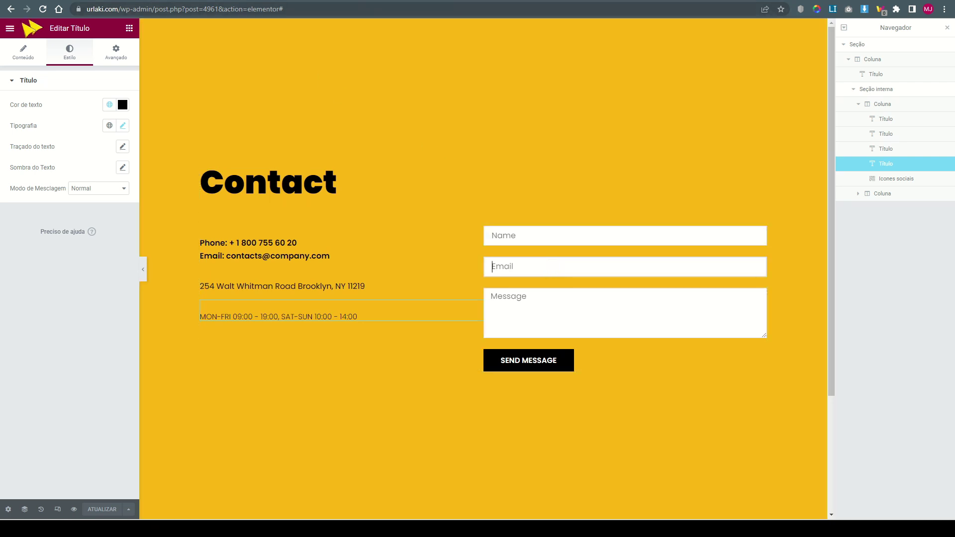
- Open the contact page's form for editing and examine the Name field's advanced ID and shortcode
right_click(623, 248)
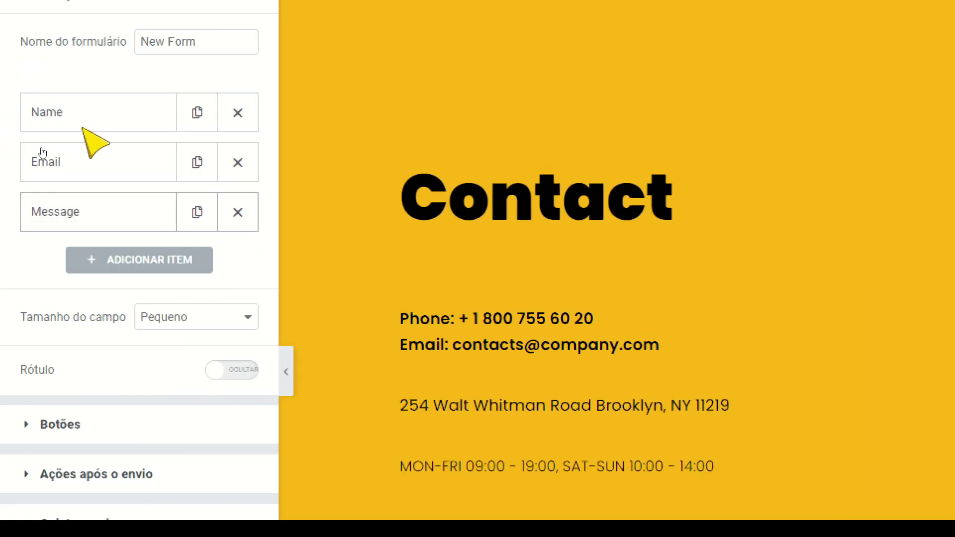
left_click(89, 114)
left_click(191, 160)
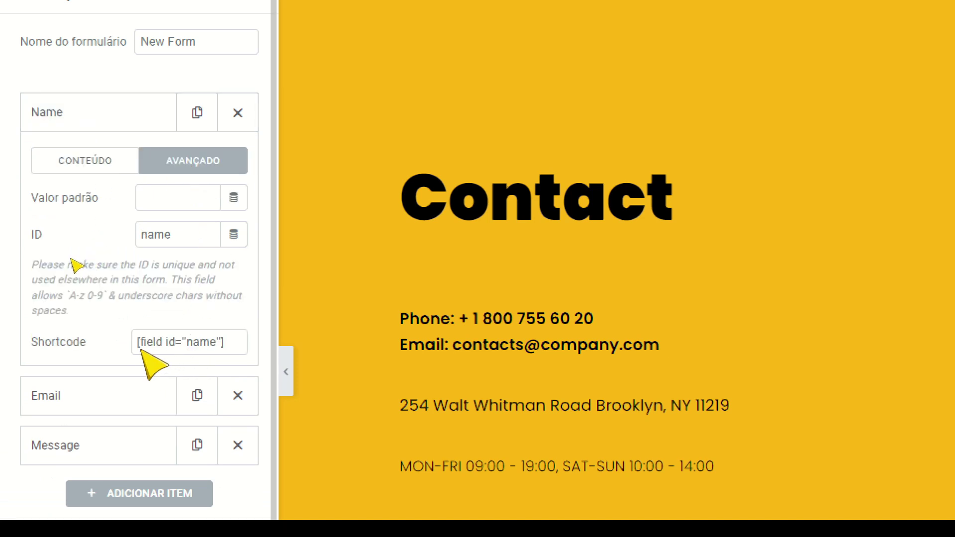
left_click_drag(224, 342, 138, 343)
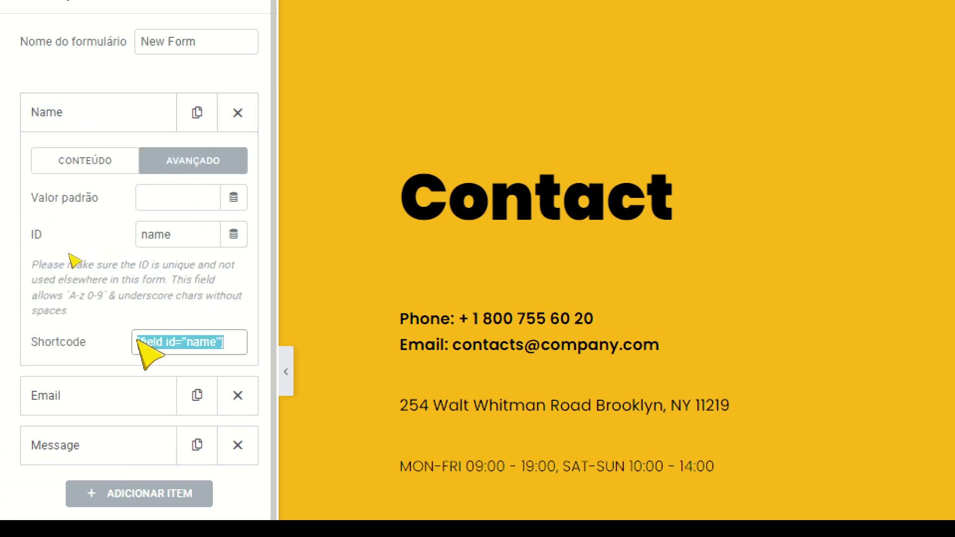
left_click(75, 119)
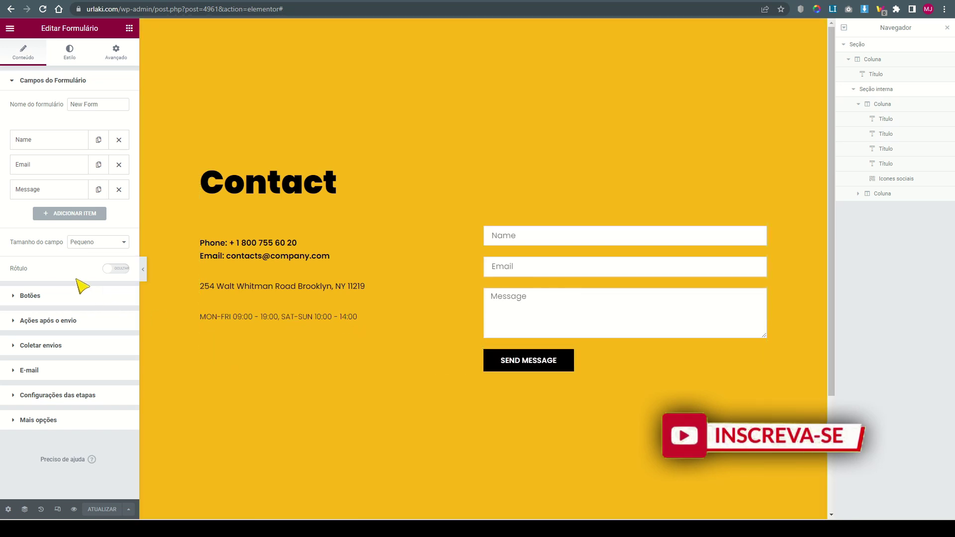
- Add the Redirecionar action to the contact form's actions after submission
left_click(28, 322)
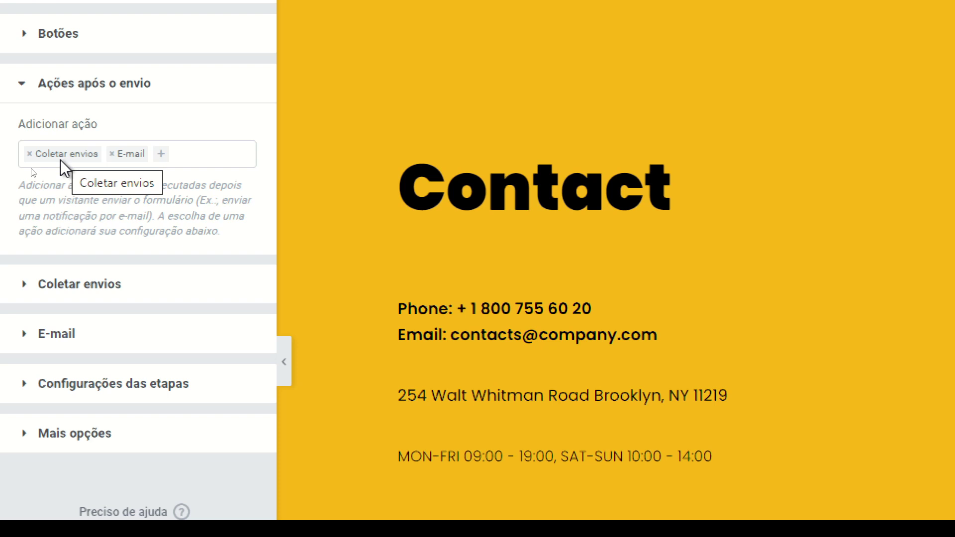
left_click(161, 154)
left_click(70, 252)
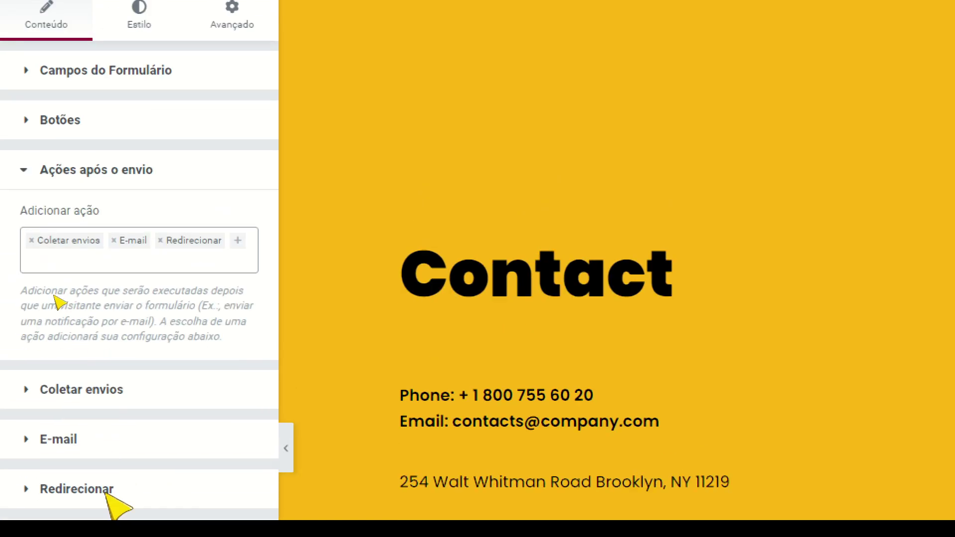
left_click(243, 222)
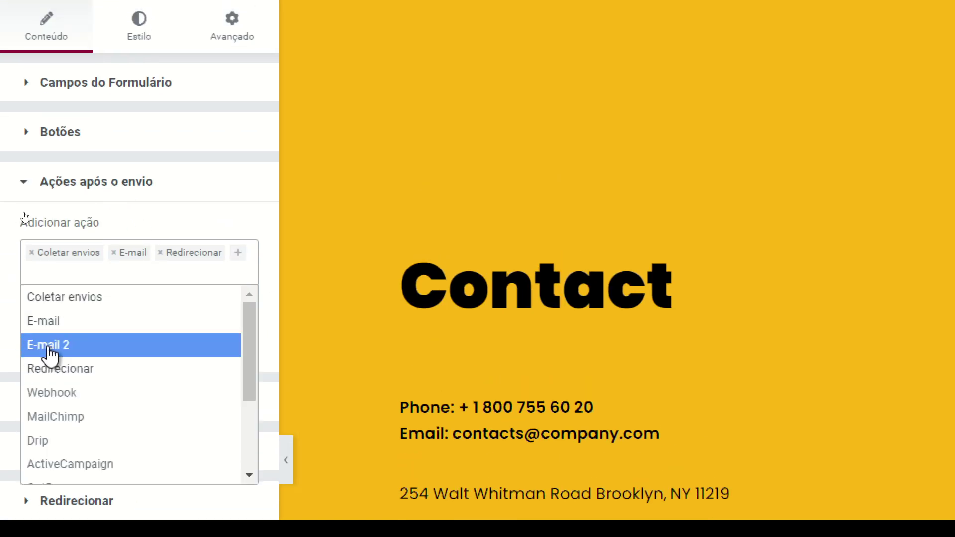
left_click(202, 273)
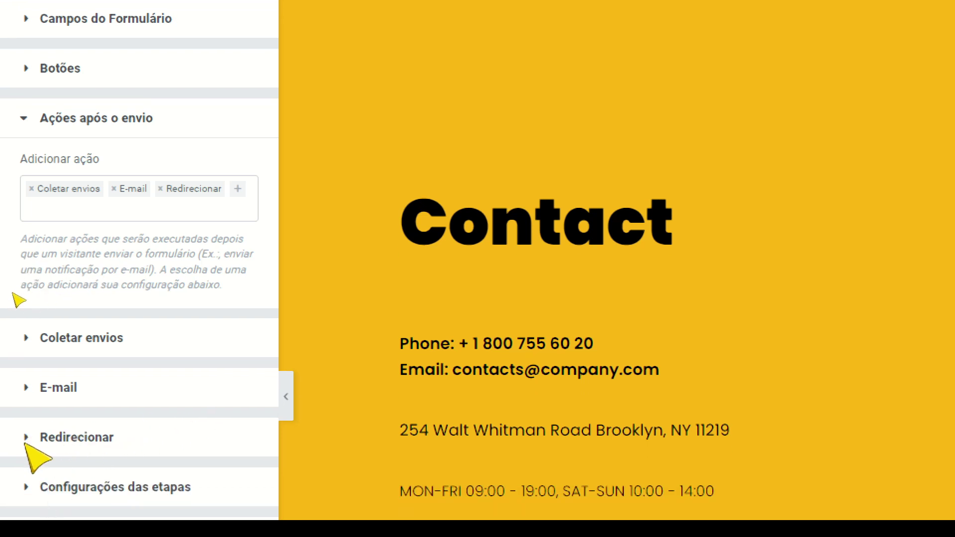
left_click_drag(66, 437, 128, 442)
left_click(128, 442)
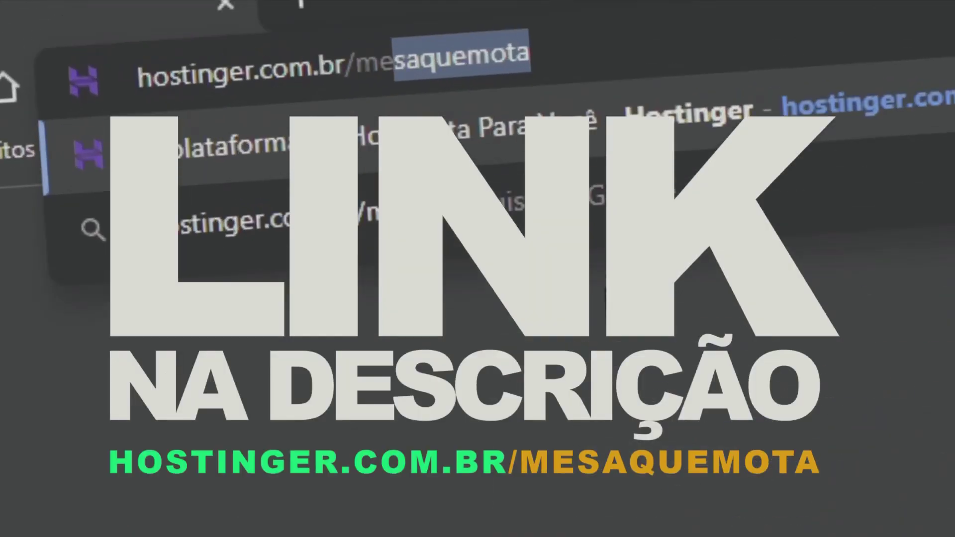
- Open the Hostinger affiliate page and examine the Hospedagem de Site plan's price and included features
key("Return")
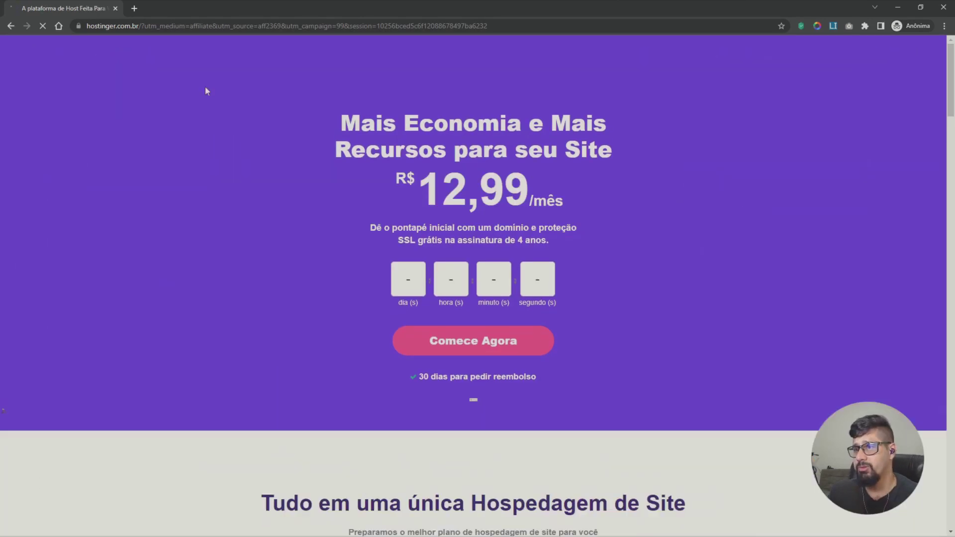
left_click_drag(415, 180, 527, 192)
scroll(674, 359, "down", 4)
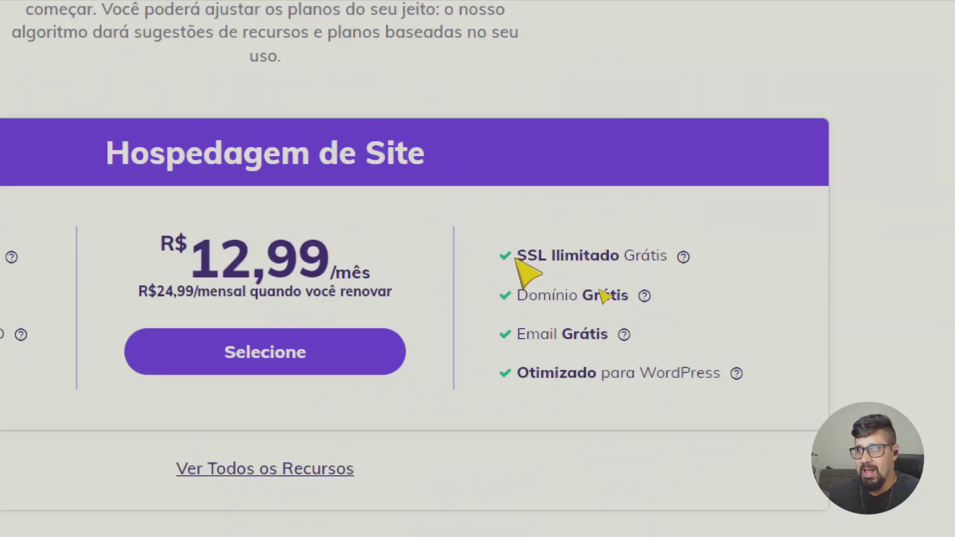
left_click_drag(599, 487, 675, 488)
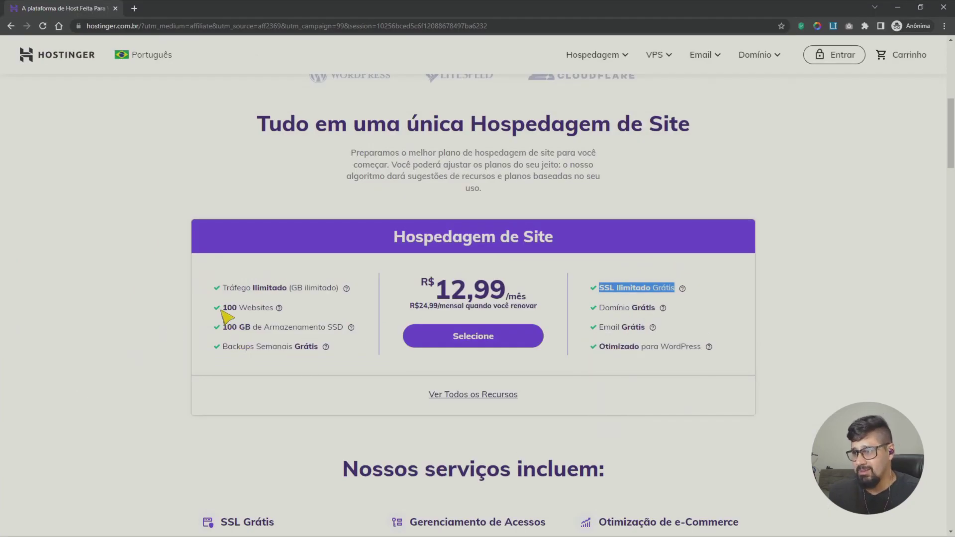
scroll(463, 396, "up", 1)
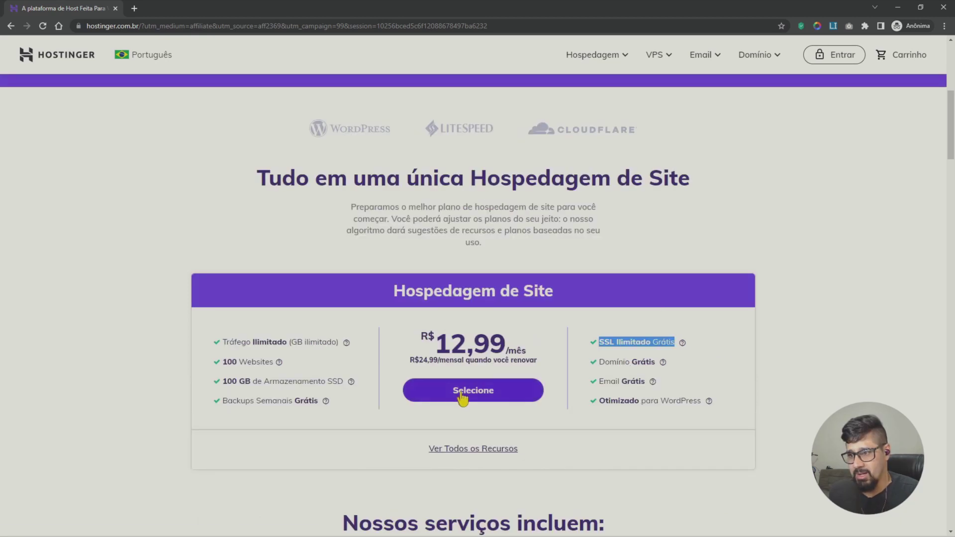
- Select the Hospedagem de Site plan, choose the 12-month period and review the checkout's account and payment sections
left_click(467, 400)
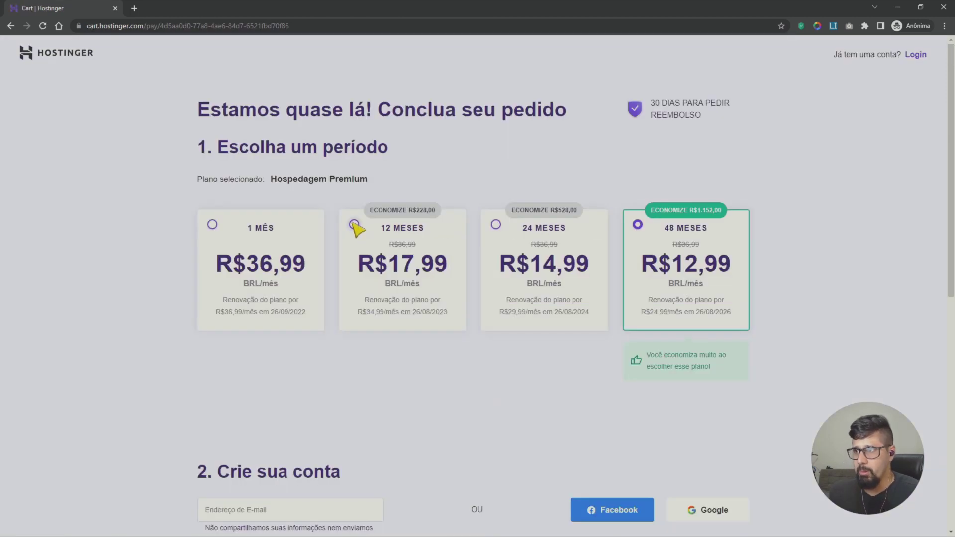
left_click(354, 225)
scroll(494, 453, "down", 5)
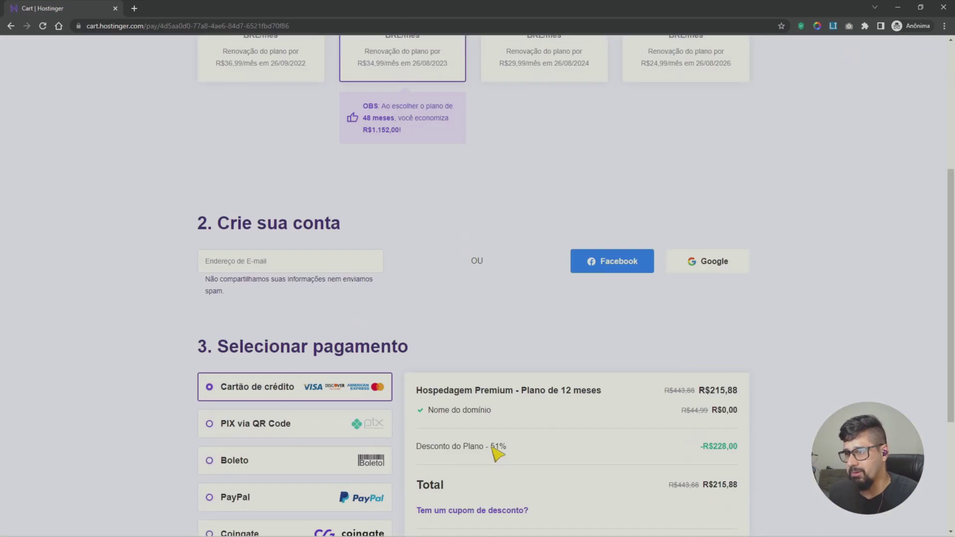
scroll(492, 448, "down", 3)
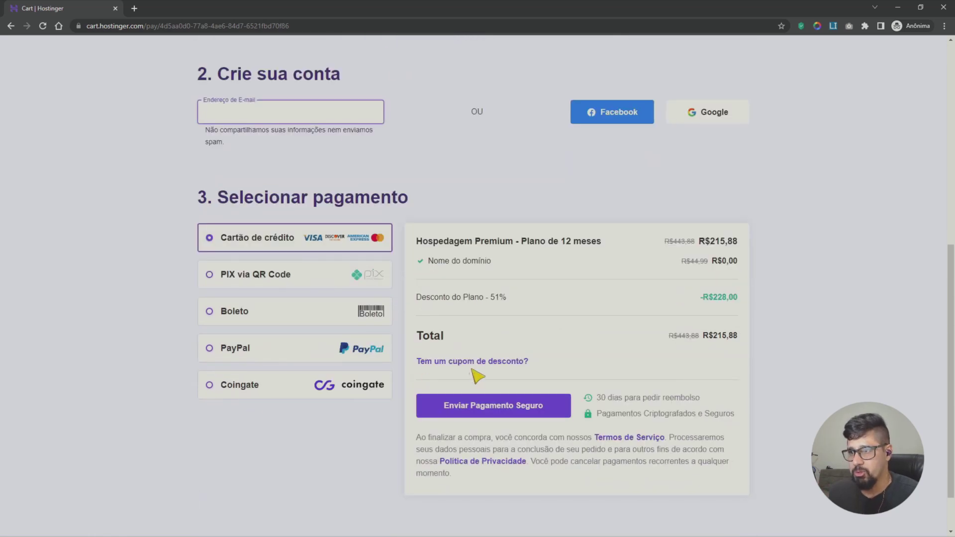
- Apply the discount coupon code MESA to the 12-month Hospedagem Premium order
left_click(476, 363)
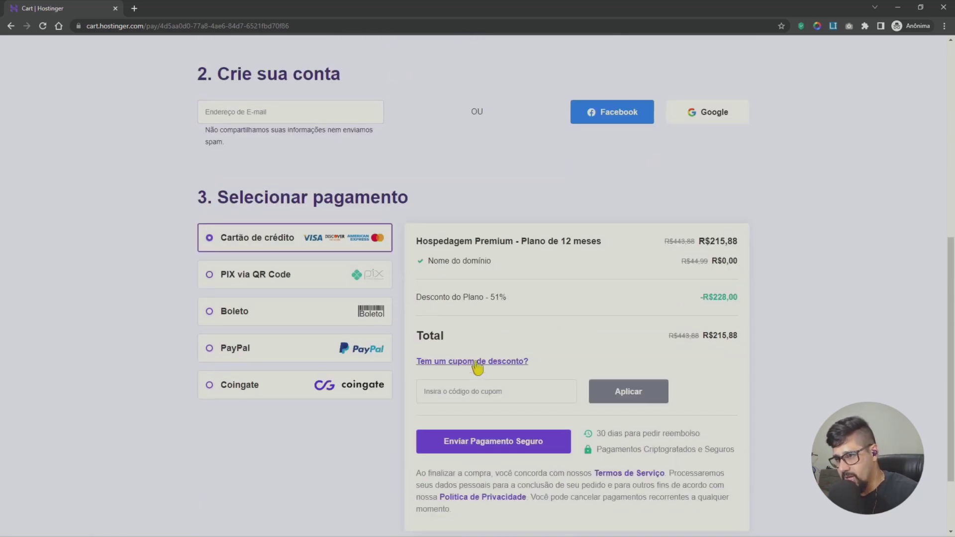
left_click(493, 391)
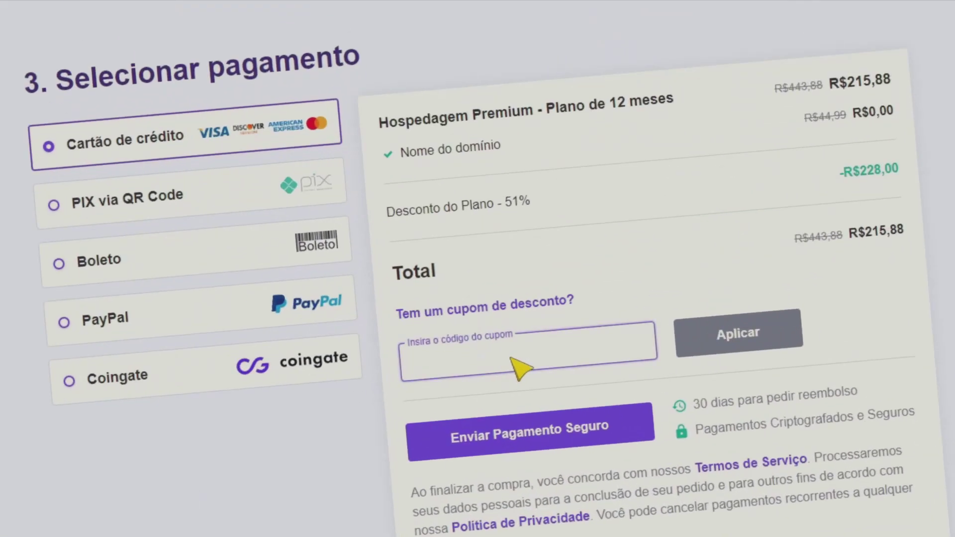
type("MESA")
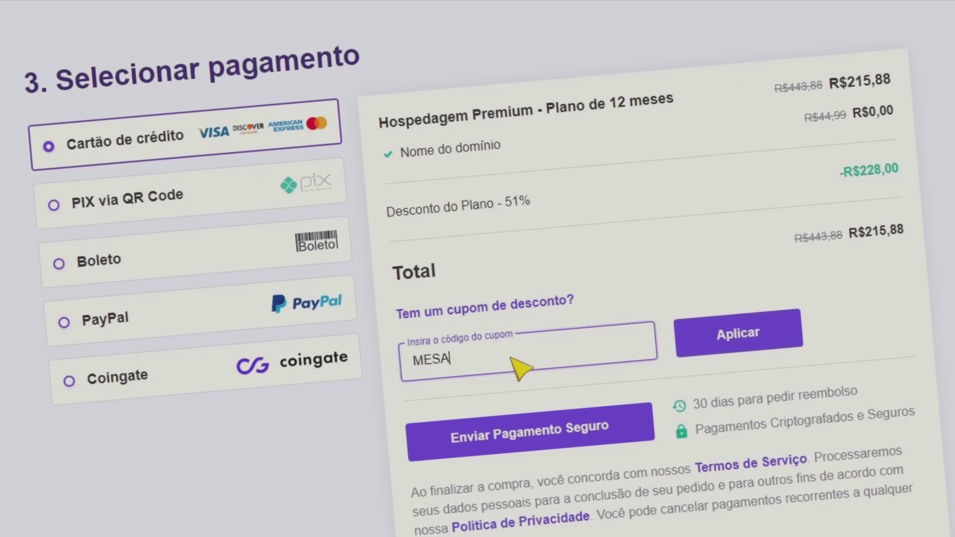
left_click(749, 337)
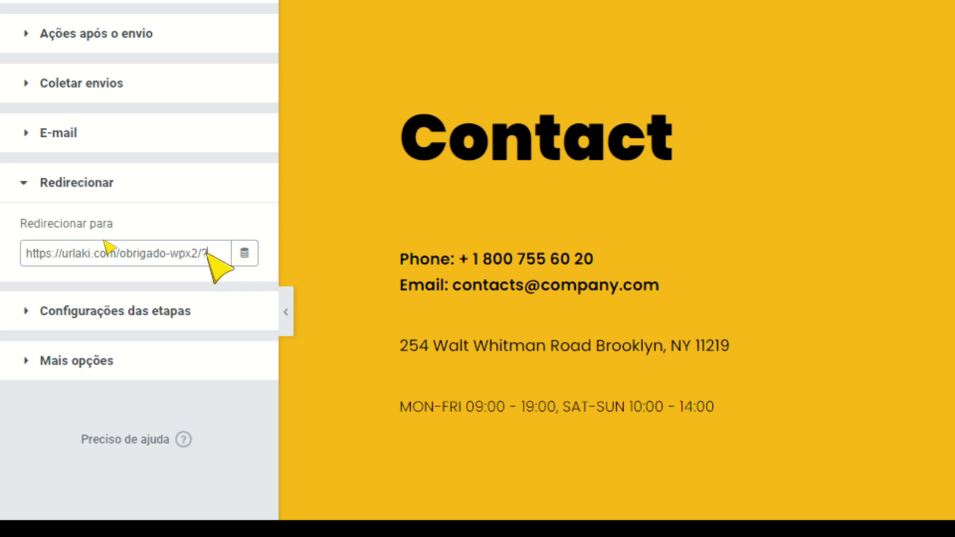
type("ME")
key("BackSpace")
key("BackSpace")
key("BackSpace")
key("BackSpace")
type("nom")
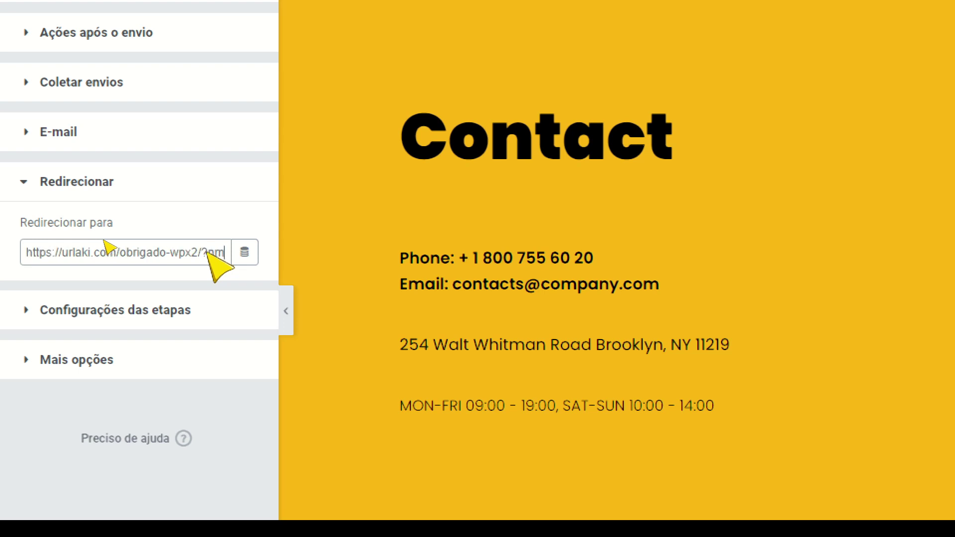
type("me")
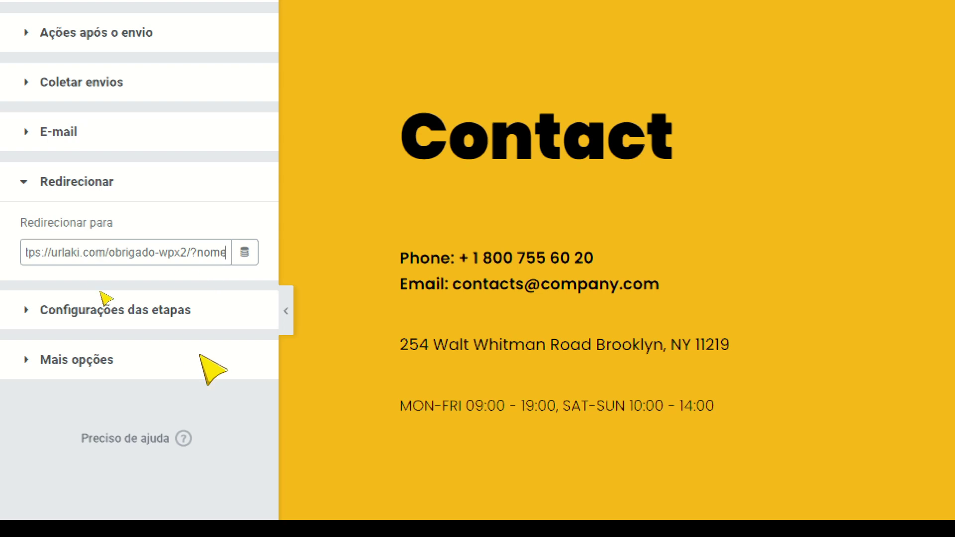
type("=")
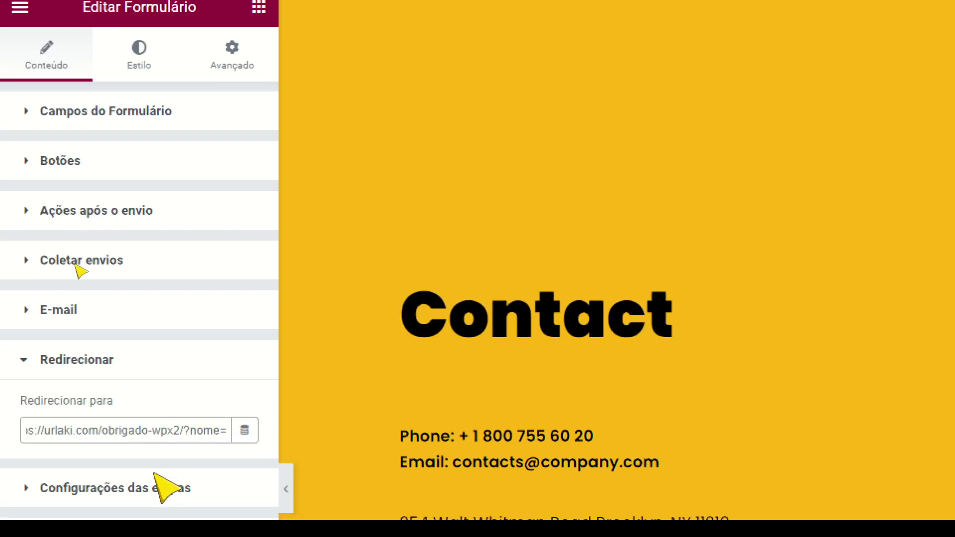
left_click_drag(183, 430, 226, 430)
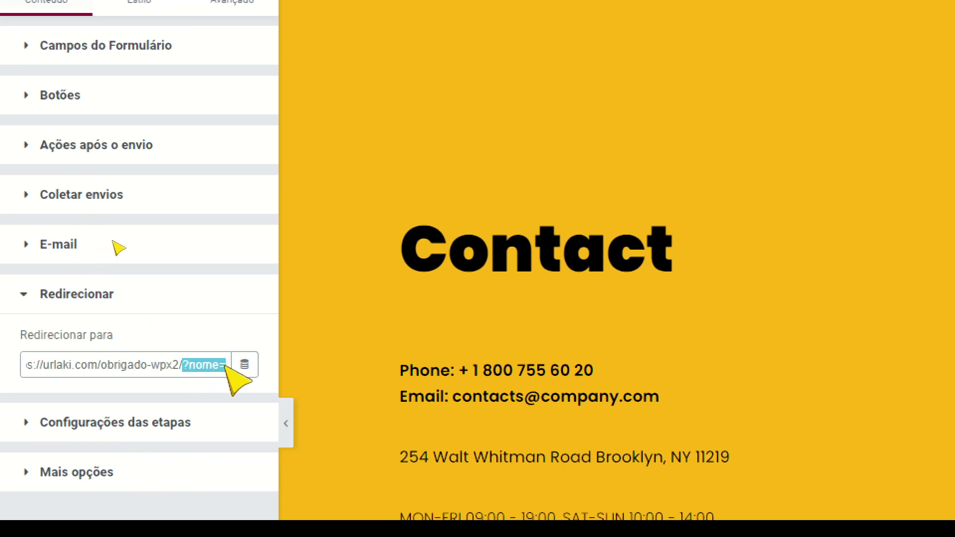
left_click(224, 365)
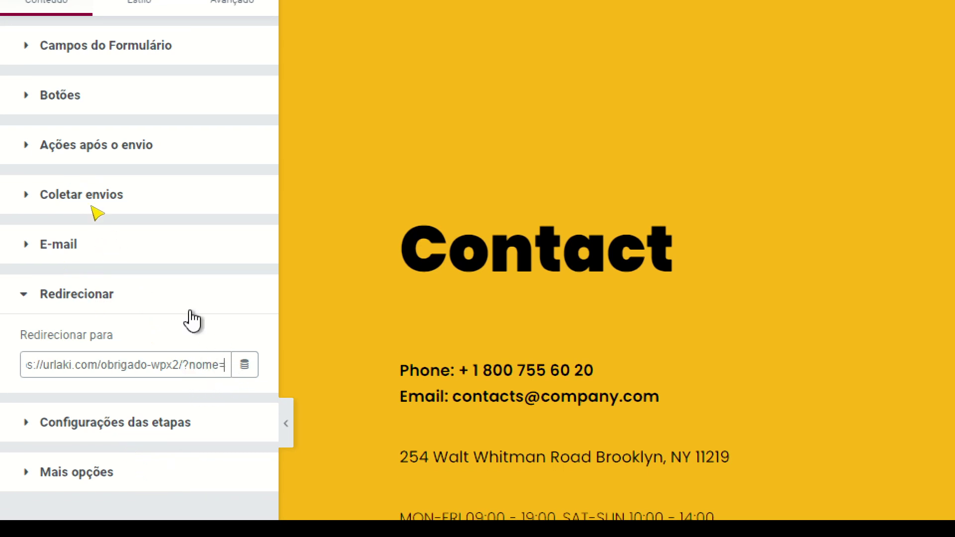
- Copy the Name field's shortcode [field id="name"] and append it after nome= in the redirect URL
left_click(64, 48)
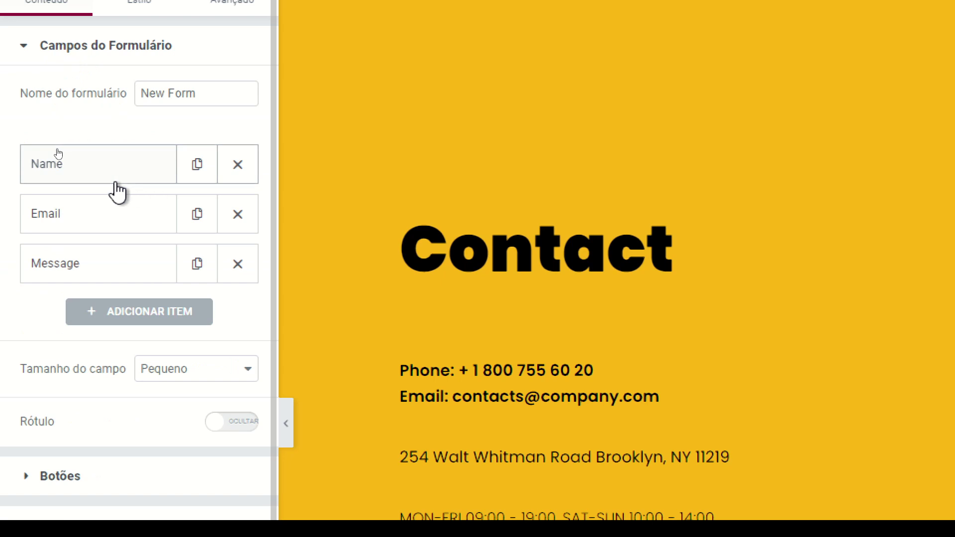
left_click(68, 175)
left_click(196, 213)
left_click_drag(226, 396, 138, 398)
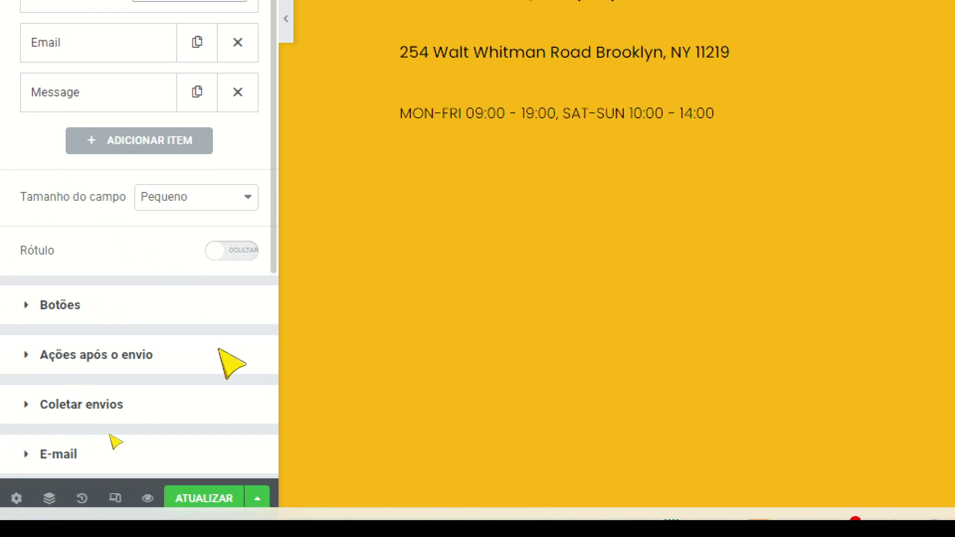
scroll(232, 363, "down", 4)
scroll(77, 319, "down", 7)
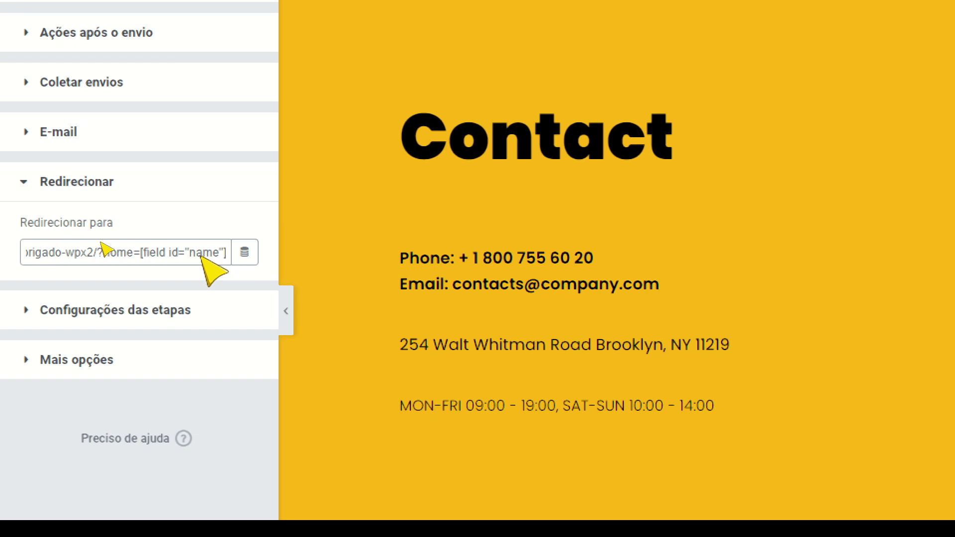
double_click(136, 253)
- Append a second parameter, &email=, to the end of the form's redirect URL
left_click(212, 252)
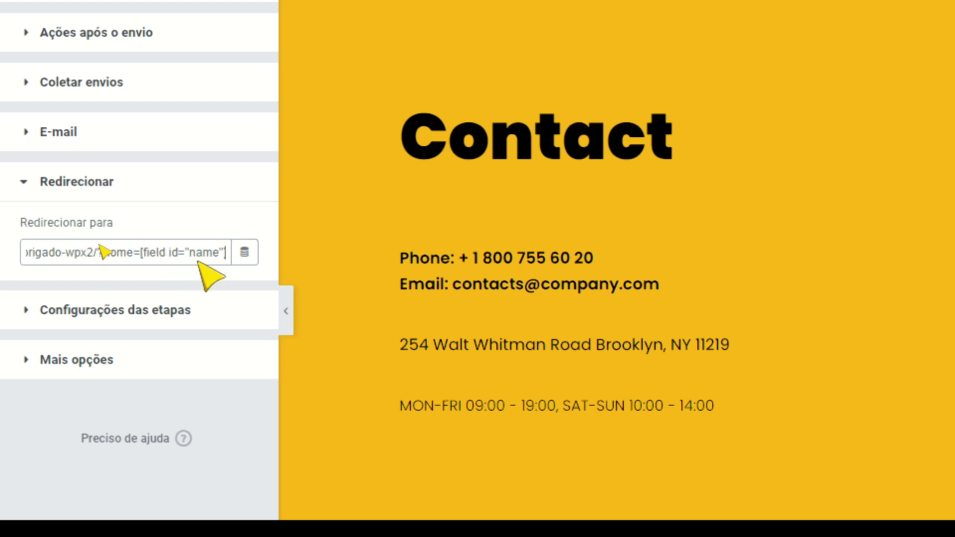
type("&")
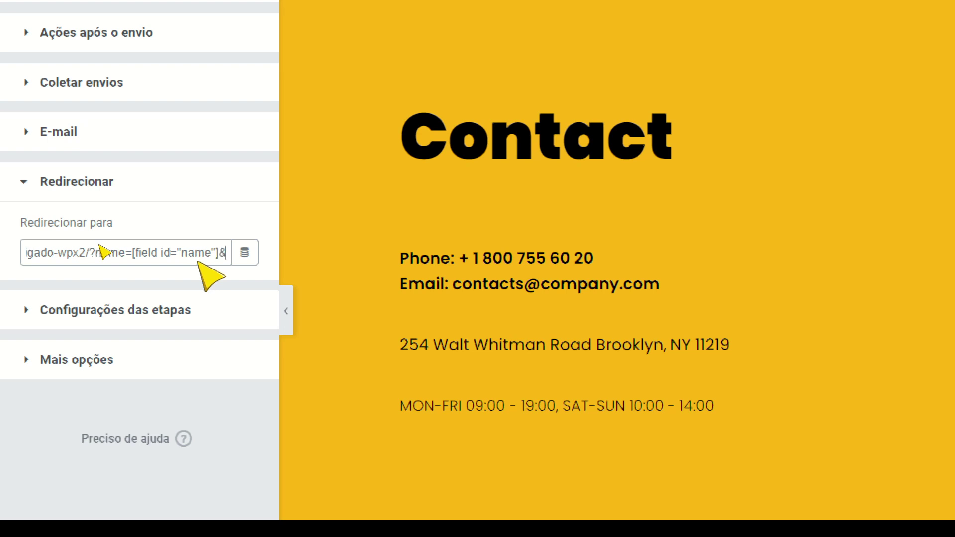
type("email=")
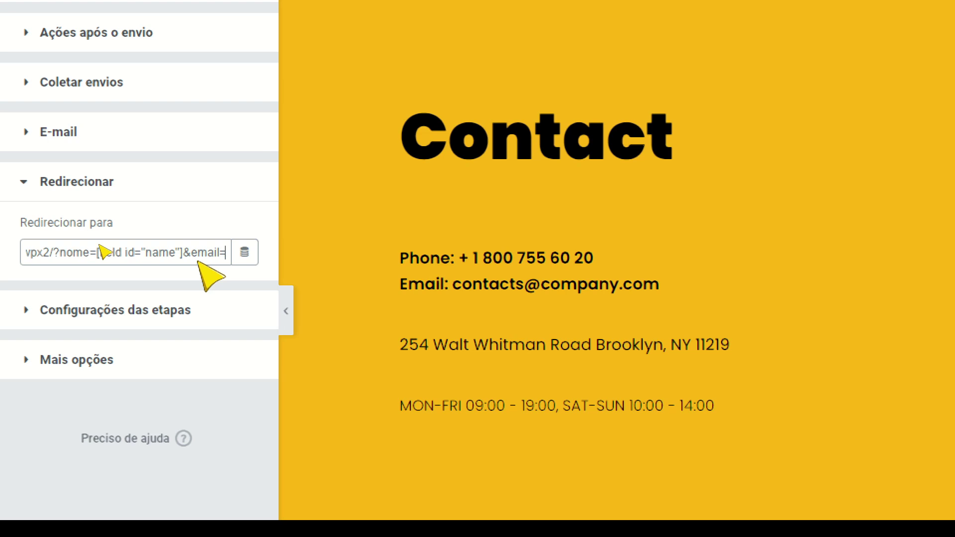
left_click_drag(192, 256, 254, 254)
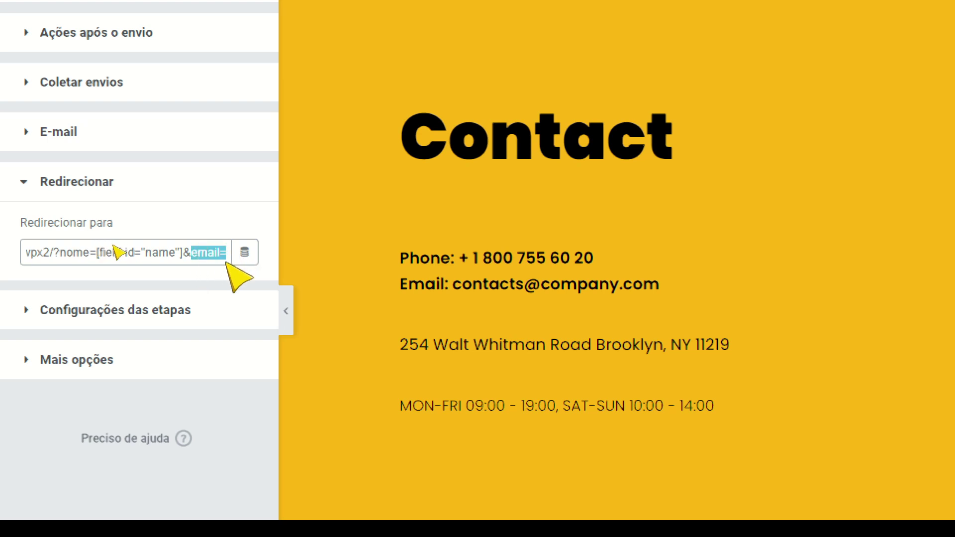
- Copy the Email field's shortcode [field id="email"], append it after email= in the redirect URL and update the contact page
scroll(57, 58, "up", 3)
left_click(94, 47)
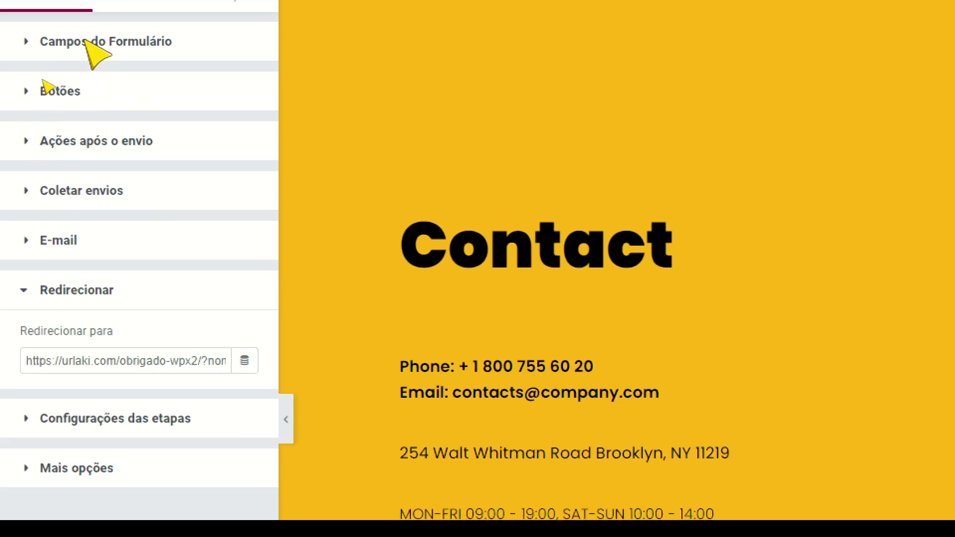
left_click(100, 210)
left_click(193, 258)
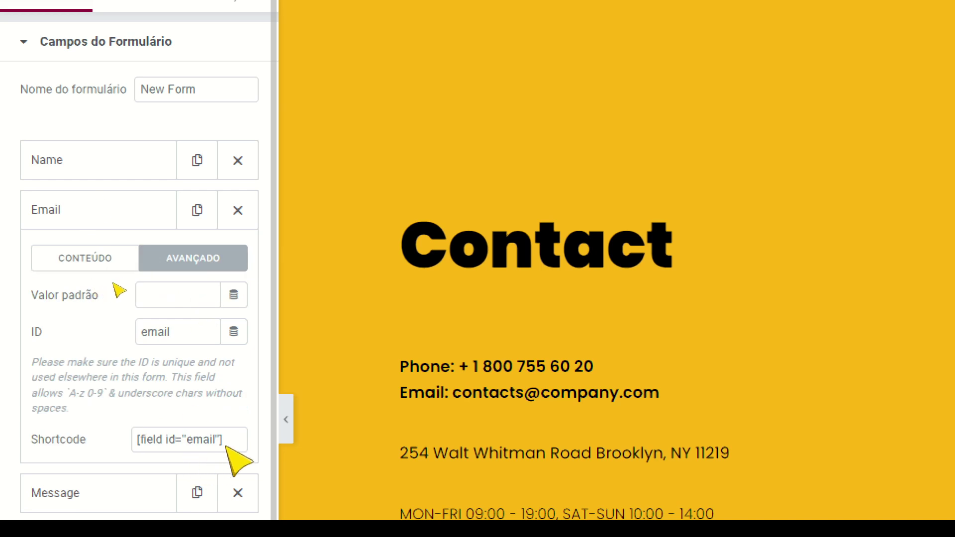
left_click(189, 440)
left_click(95, 211)
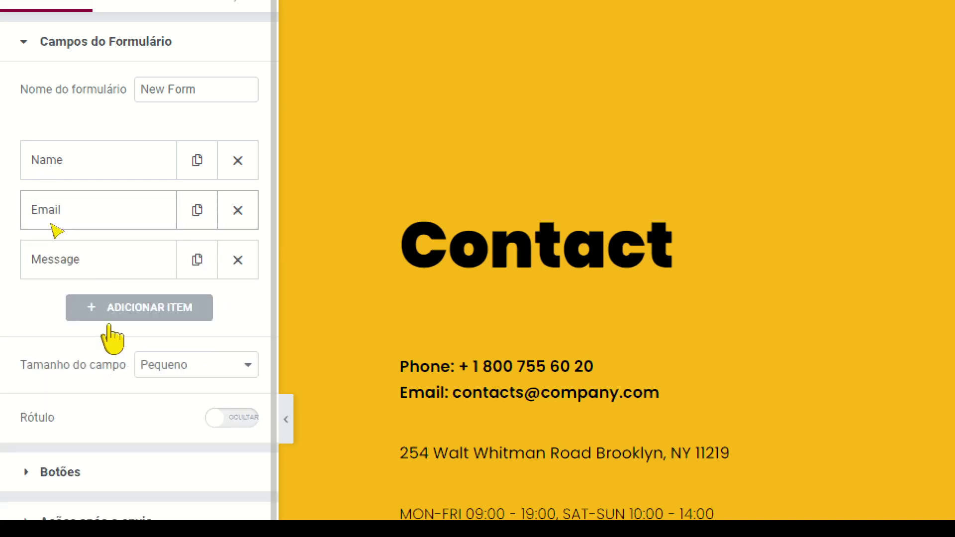
scroll(98, 265, "down", 1)
scroll(120, 393, "down", 5)
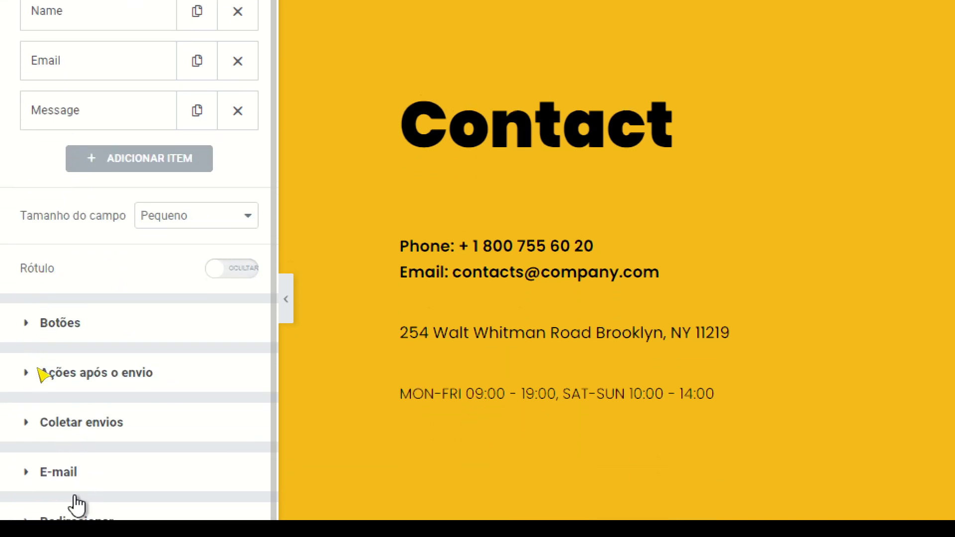
scroll(36, 502, "down", 1)
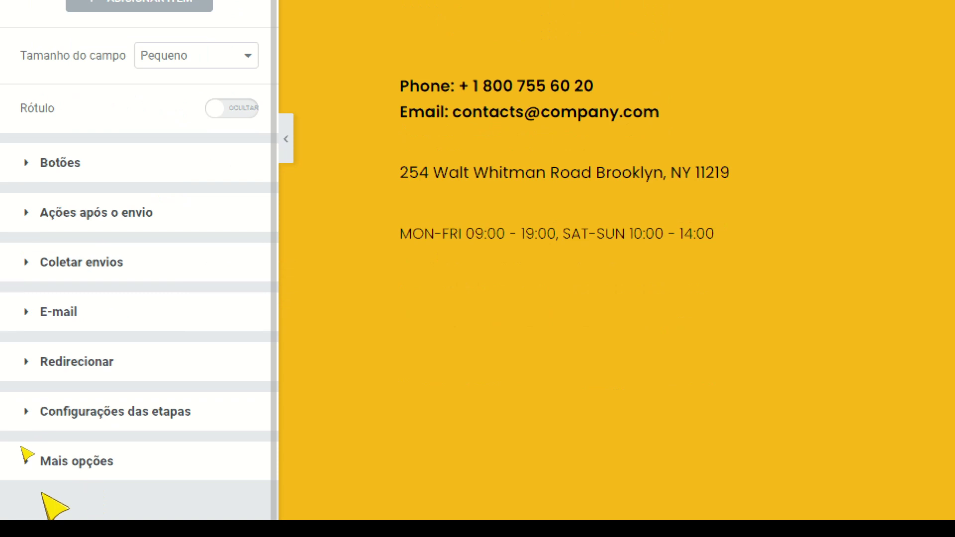
left_click(54, 363)
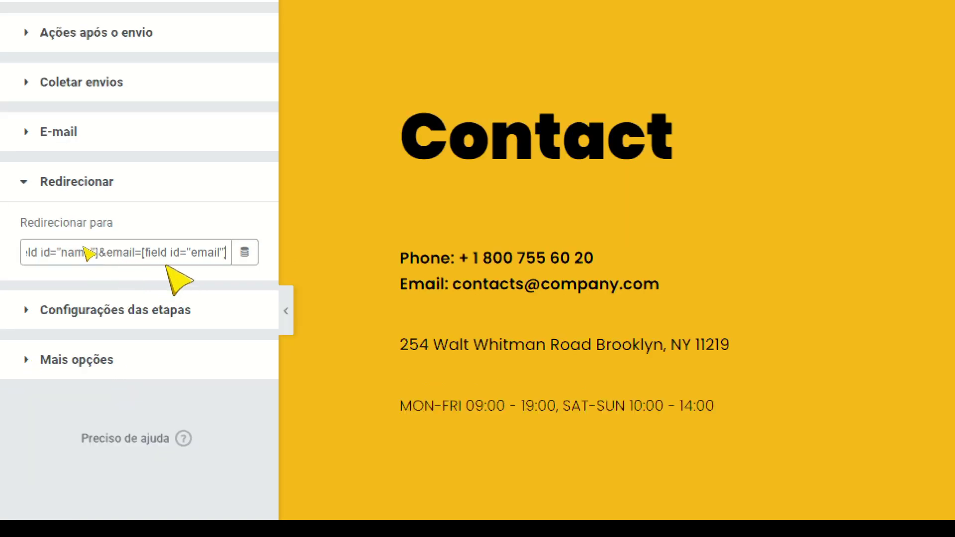
mouse_move(101, 252)
left_mouse_down()
mouse_move(230, 254)
mouse_move(92, 256)
mouse_move(213, 256)
mouse_move(102, 252)
left_mouse_up()
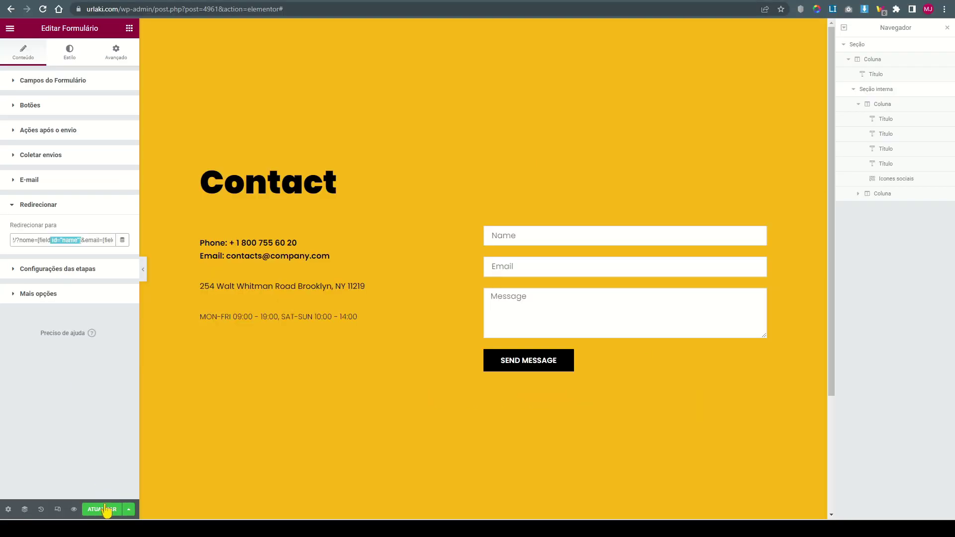
left_click(102, 509)
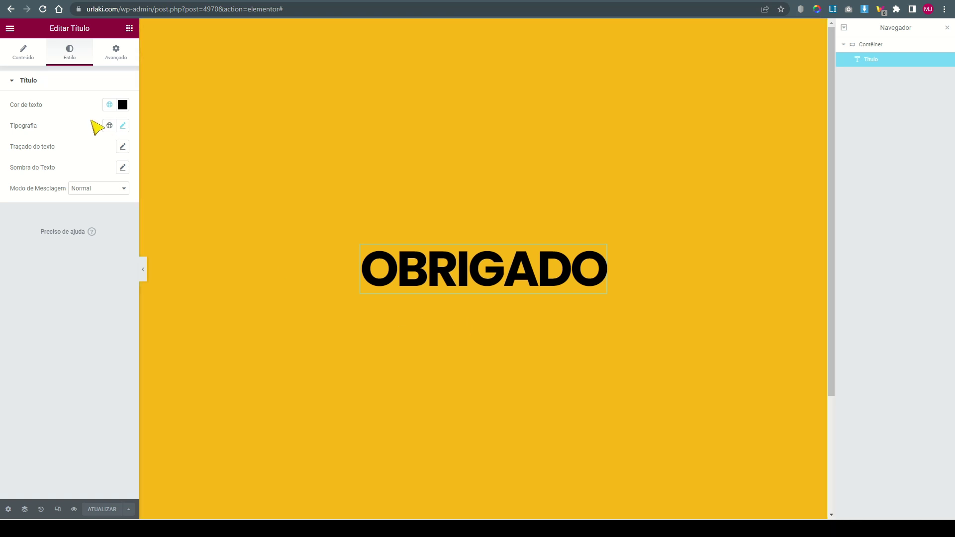
- Add a Texto widget below the OBRIGADO title on the thank-you page and set the container's width to 800 px
left_click(130, 30)
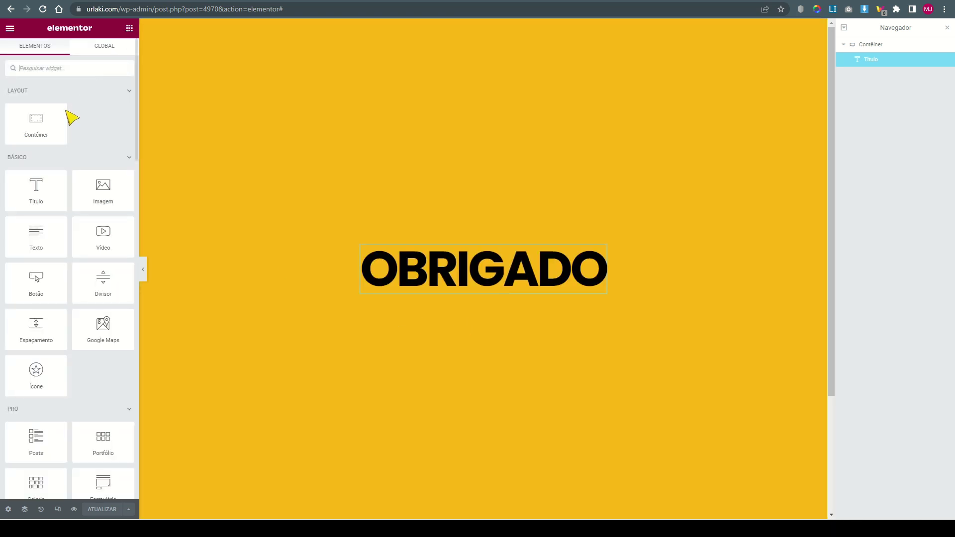
left_click_drag(55, 238, 587, 288)
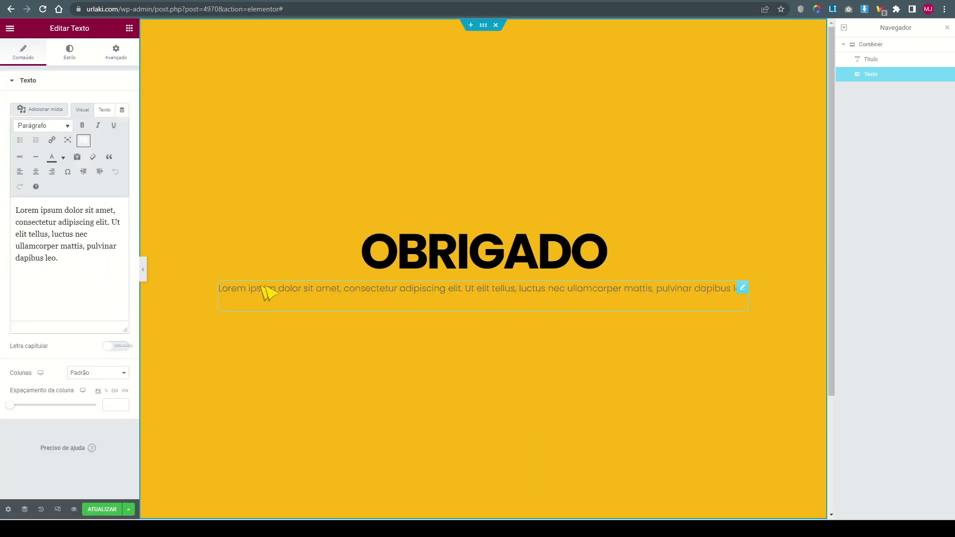
left_click(872, 45)
left_click(25, 54)
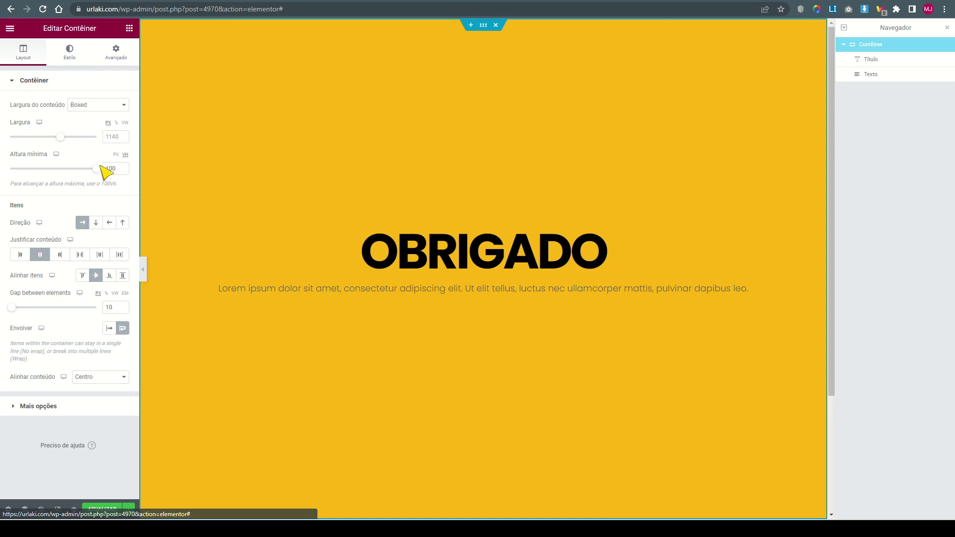
left_click(118, 138)
type("800")
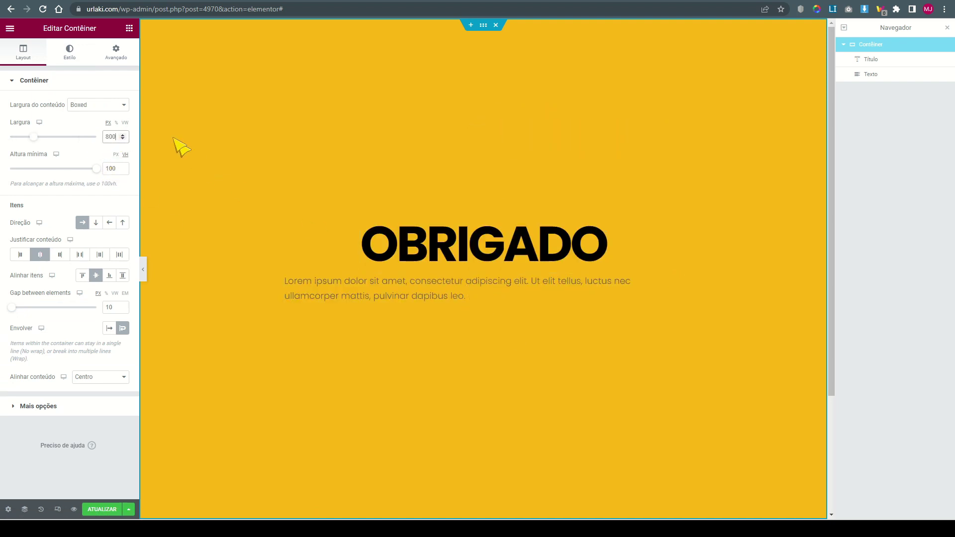
- Select all the lorem ipsum placeholder text in the thank-you page's Texto widget
left_click(878, 75)
left_click_drag(120, 261, 15, 209)
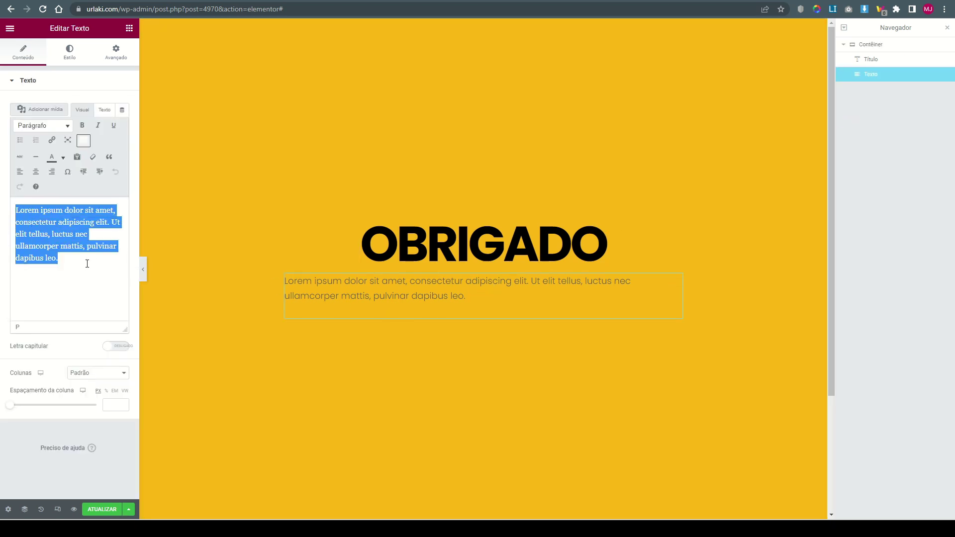